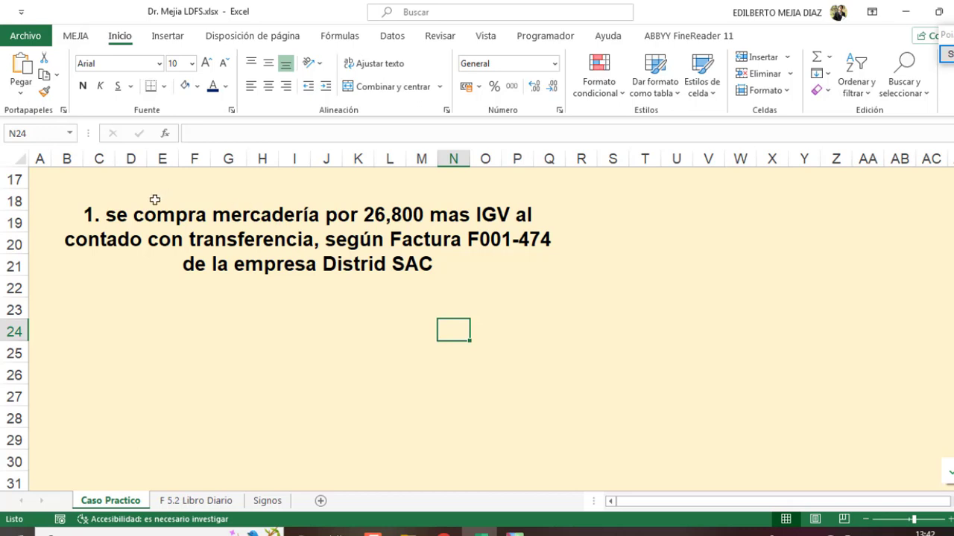
With the screen pen, underline 'compra mercadería' in the statement and point an arrow at Distrid SAC
click(88, 206)
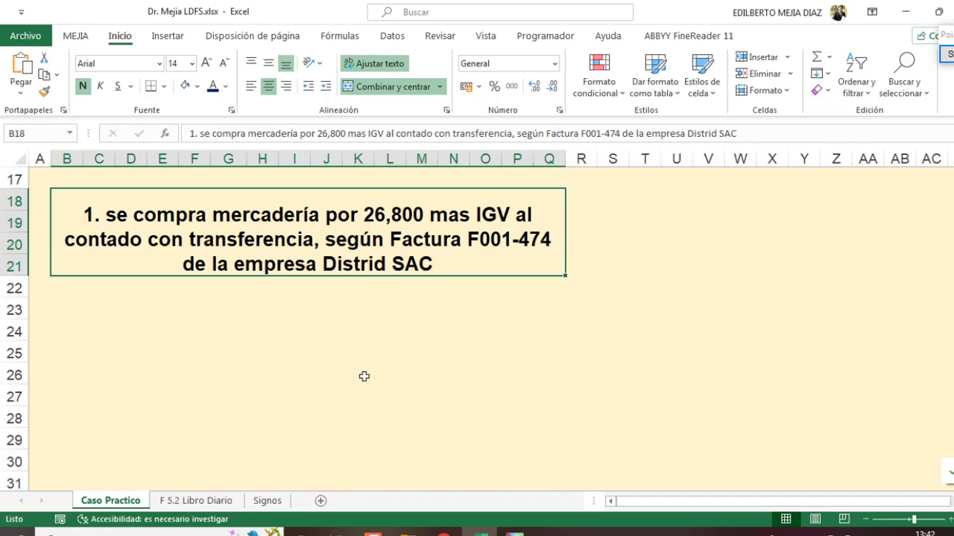
click(949, 53)
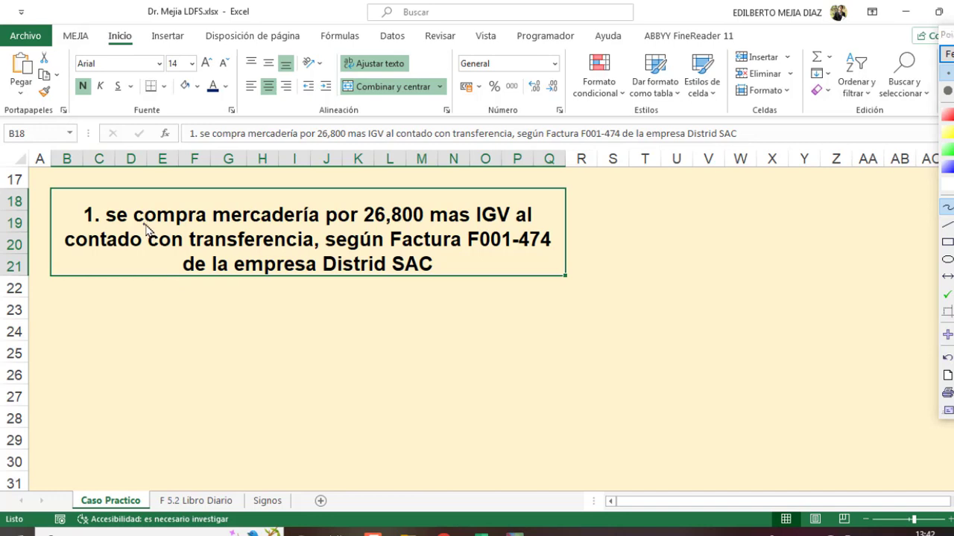
drag(146, 228, 411, 230)
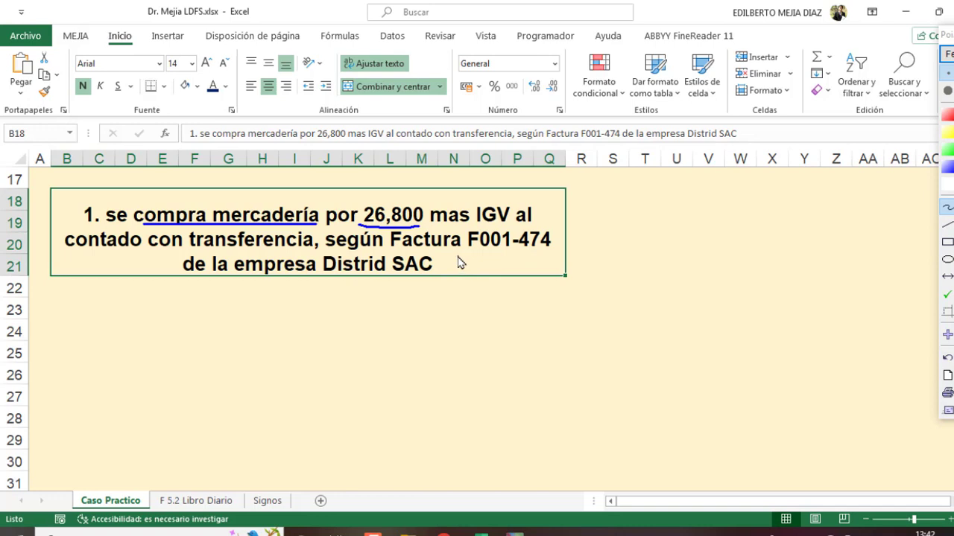
mouse_move(458, 257)
mouse_down()
mouse_move(438, 269)
mouse_move(450, 270)
mouse_up()
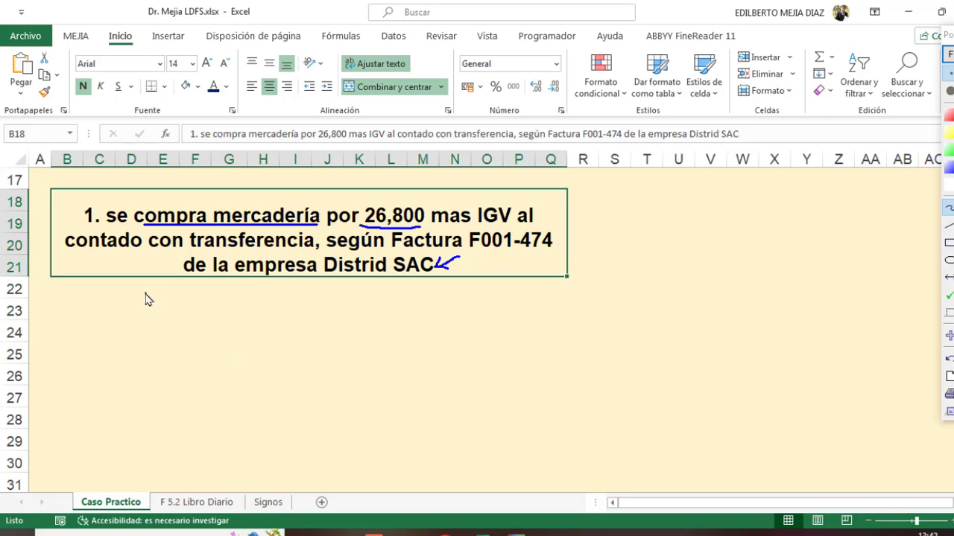
Handwrite accounts 60, 40 and 42 with dashes to their amounts 26800, 4824 and 31624
mouse_move(159, 291)
mouse_down()
mouse_move(154, 313)
mouse_move(176, 299)
mouse_move(153, 345)
mouse_move(173, 332)
mouse_move(153, 378)
mouse_move(181, 368)
mouse_up()
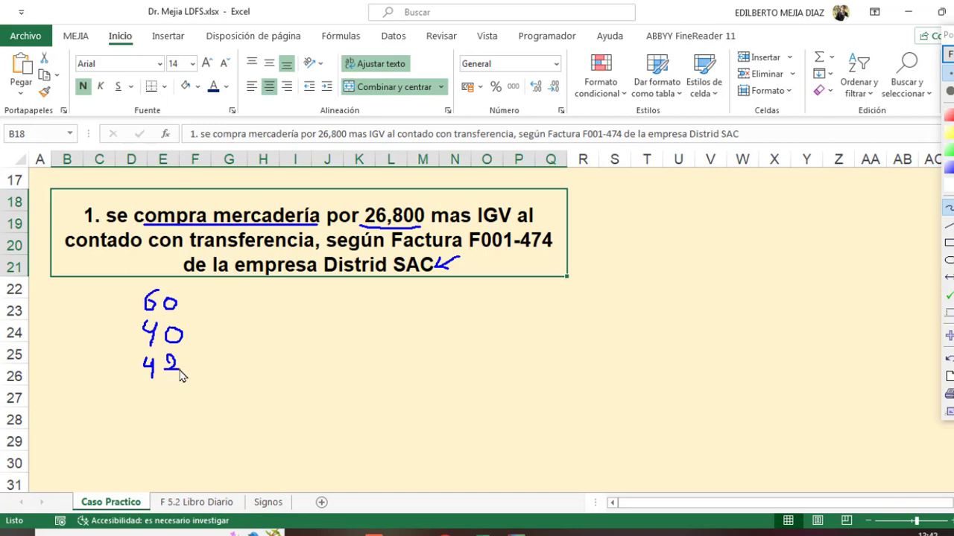
drag(187, 304, 214, 305)
drag(187, 337, 217, 336)
drag(185, 365, 236, 365)
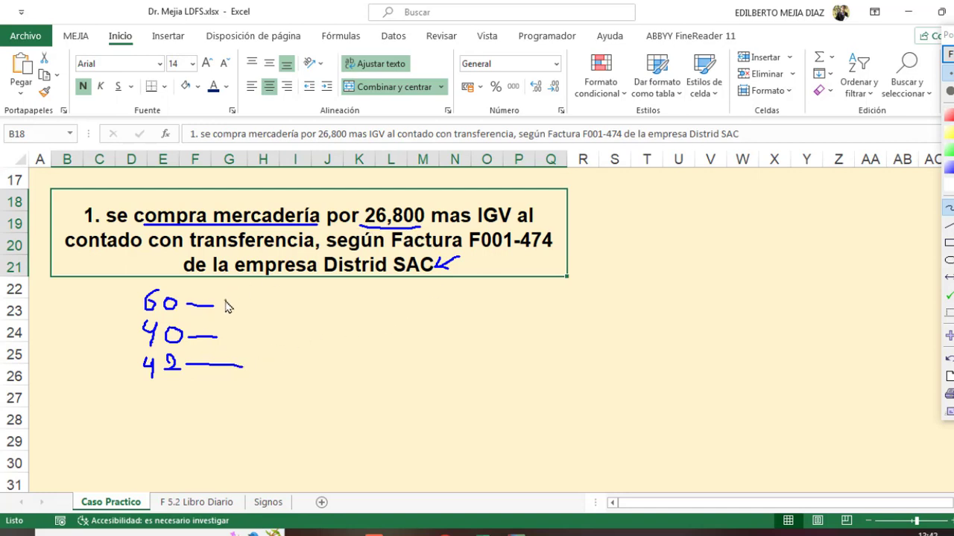
mouse_move(224, 300)
mouse_down()
mouse_move(244, 314)
mouse_move(259, 298)
mouse_move(254, 316)
mouse_move(283, 301)
mouse_move(277, 311)
mouse_up()
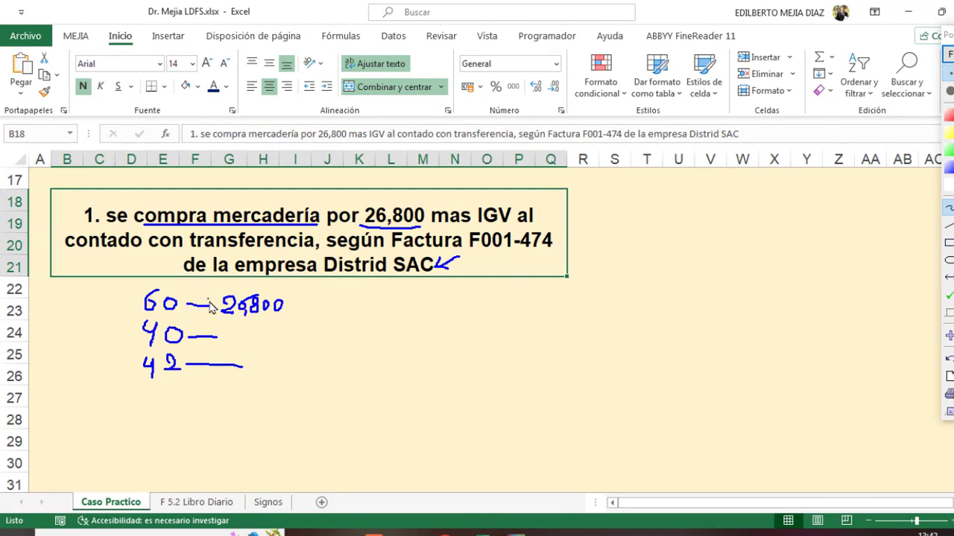
mouse_move(233, 328)
mouse_down()
mouse_move(241, 347)
mouse_move(258, 330)
mouse_move(282, 344)
mouse_up()
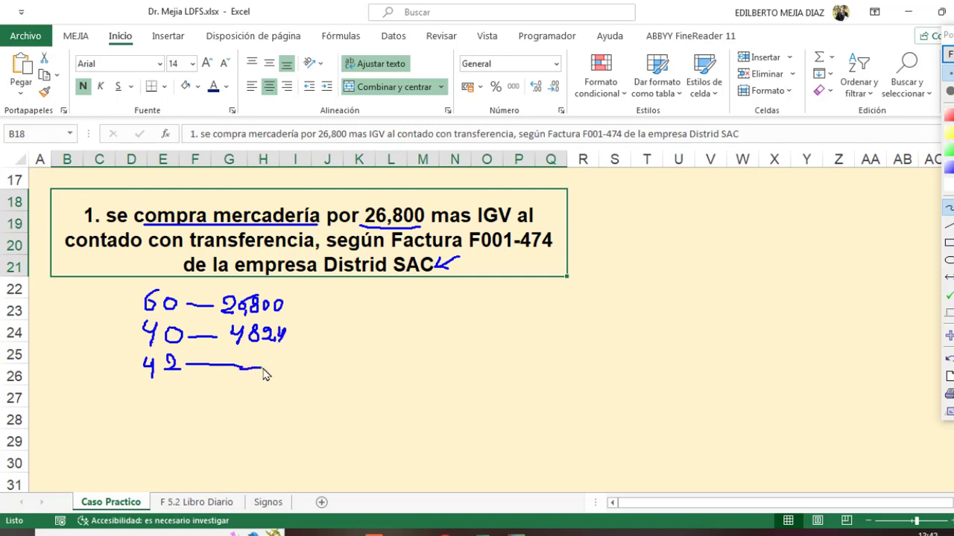
drag(240, 370, 371, 374)
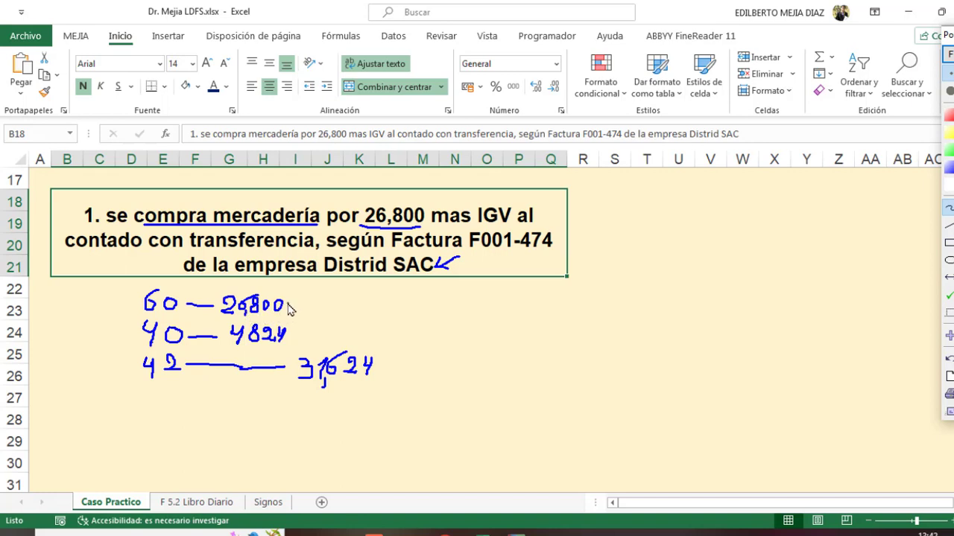
Mark the amounts with red signs: + for 26800, − for 4824, + for 31624
drag(287, 305, 296, 310)
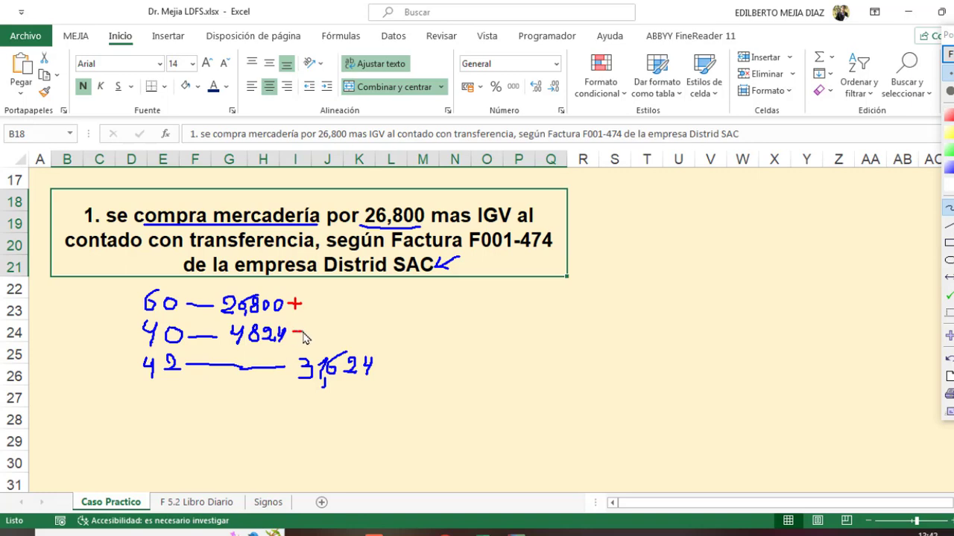
drag(292, 331, 304, 332)
drag(378, 369, 391, 368)
Screenshot the annotated statement and paste it beside the journal rows on the F 5.2 Libro Diario sheet
key(Print)
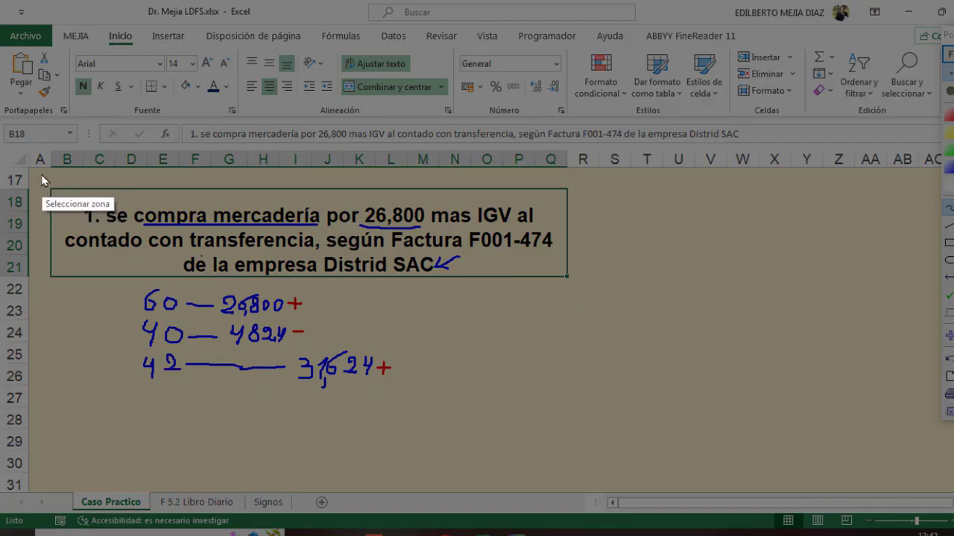
mouse_move(38, 172)
mouse_down()
mouse_move(570, 347)
mouse_move(587, 393)
mouse_up()
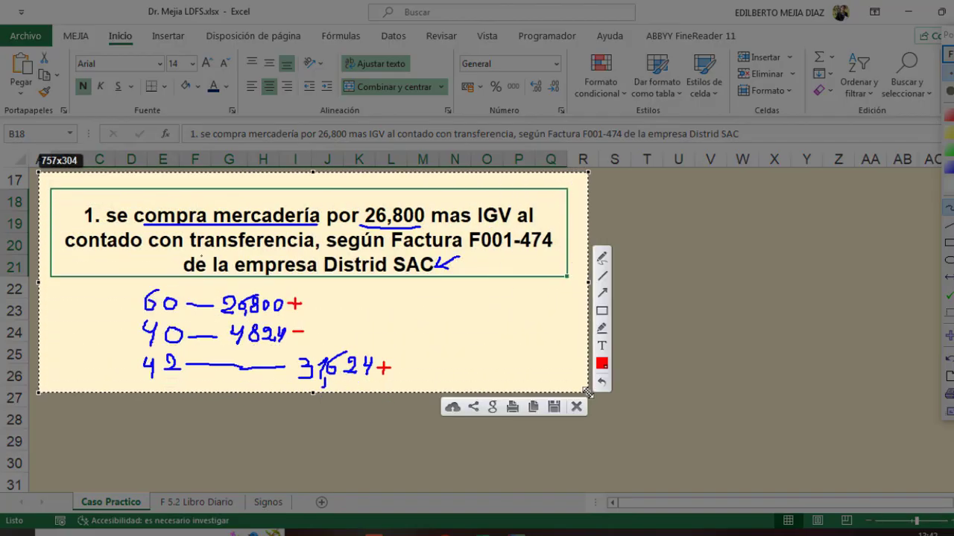
key(ctrl+c)
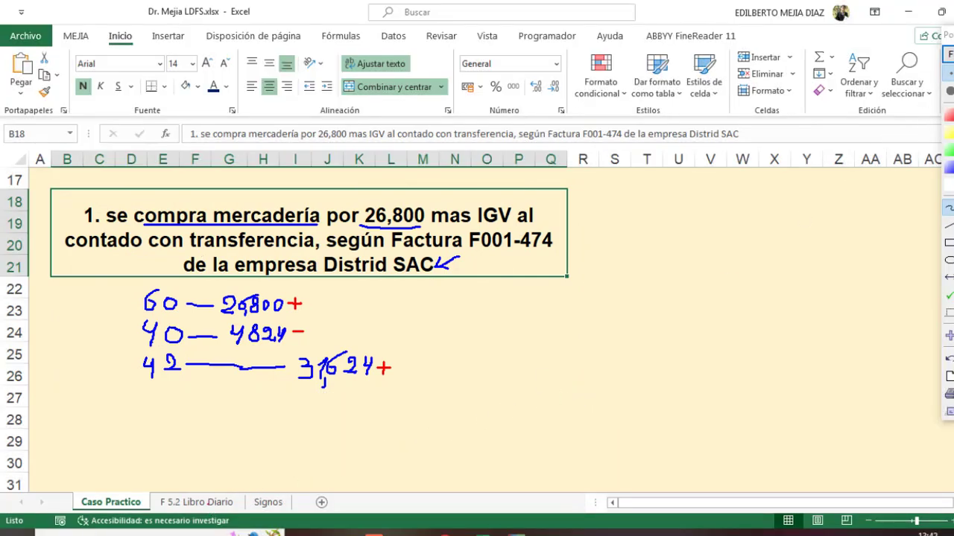
key(ctrl+Page_Down)
key(ctrl+v)
drag(707, 370, 278, 363)
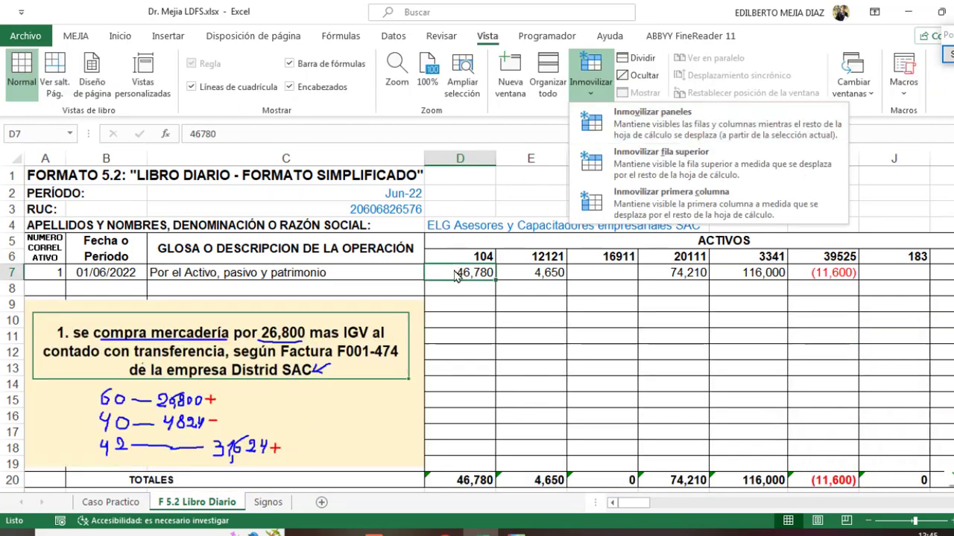
Freeze panes at cell D7, then scroll right through the journal's account columns
click(456, 275)
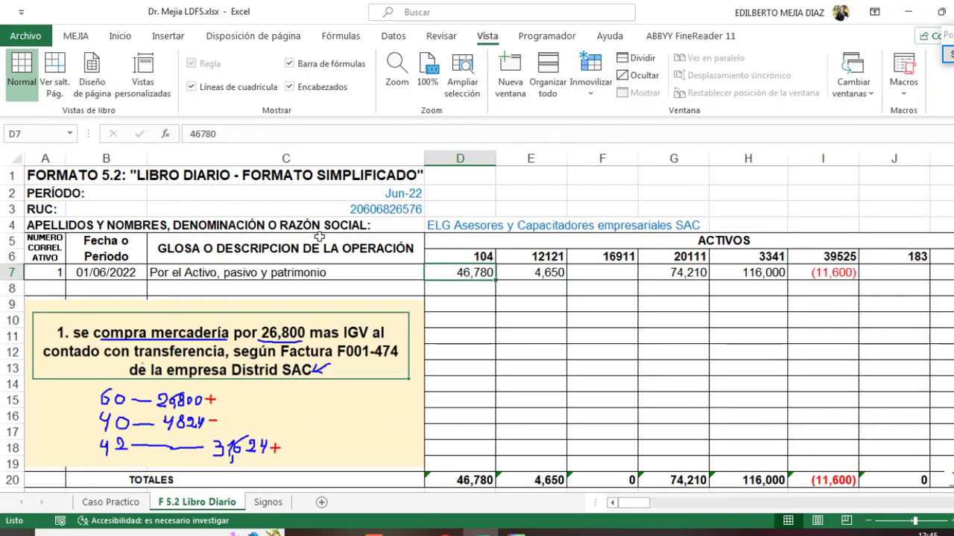
click(593, 88)
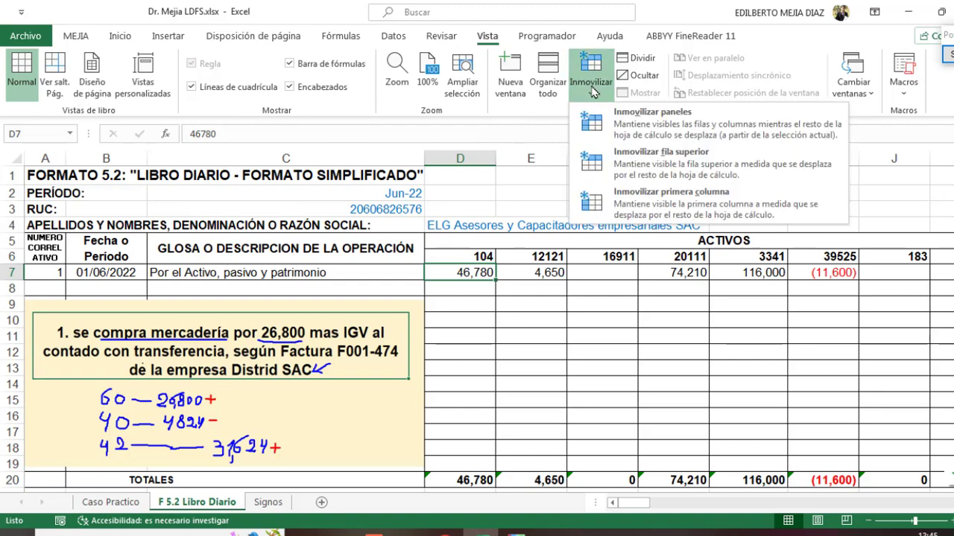
click(611, 119)
click(499, 341)
scroll(499, 345, down, 5)
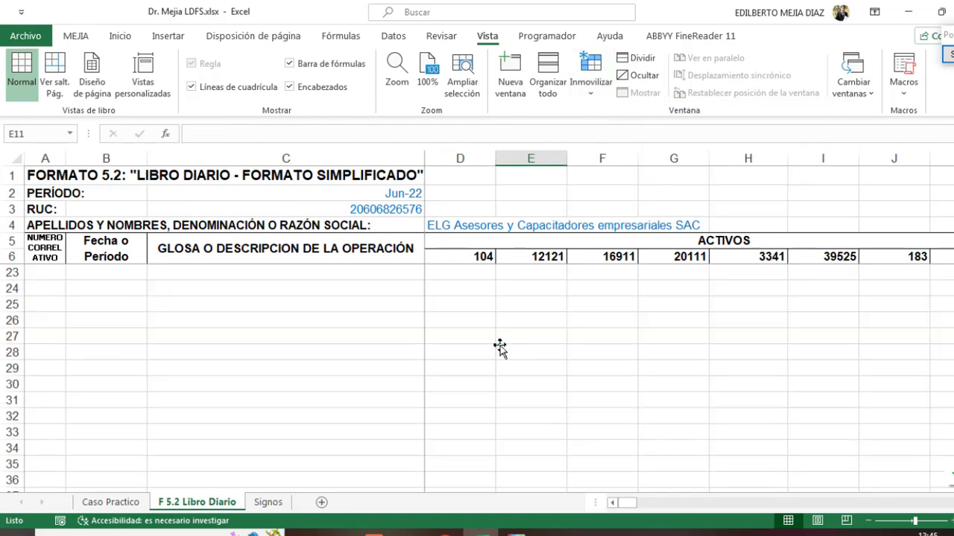
scroll(498, 345, up, 4)
scroll(498, 346, up, 2)
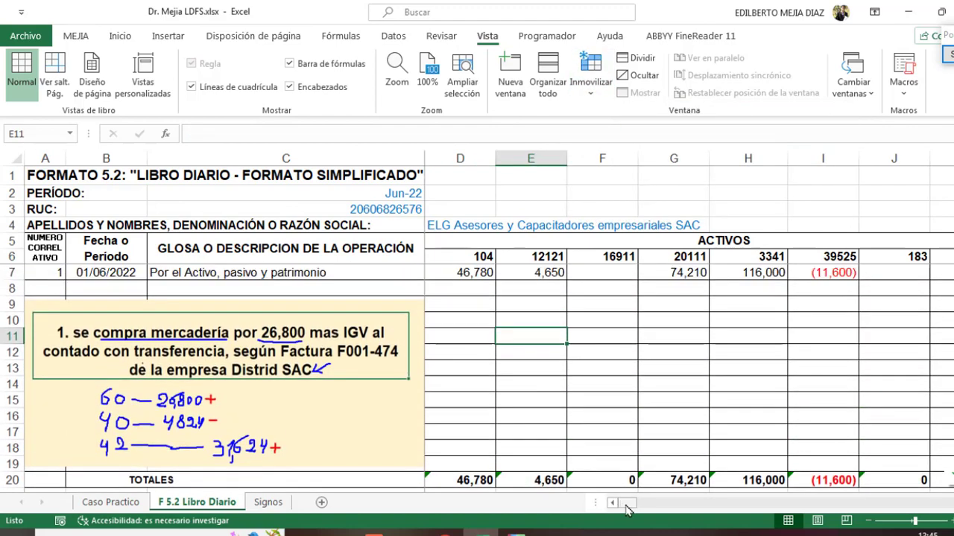
drag(629, 504, 645, 506)
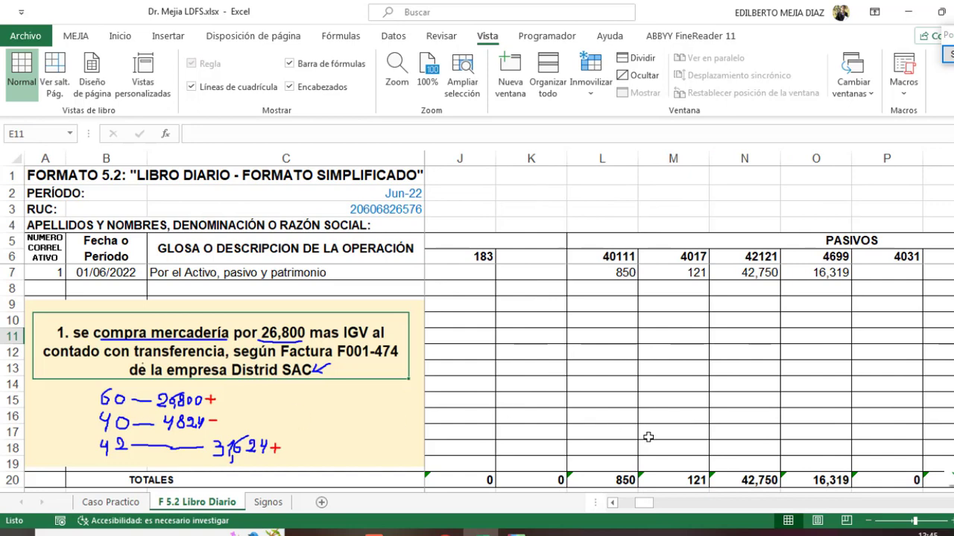
drag(646, 508, 684, 509)
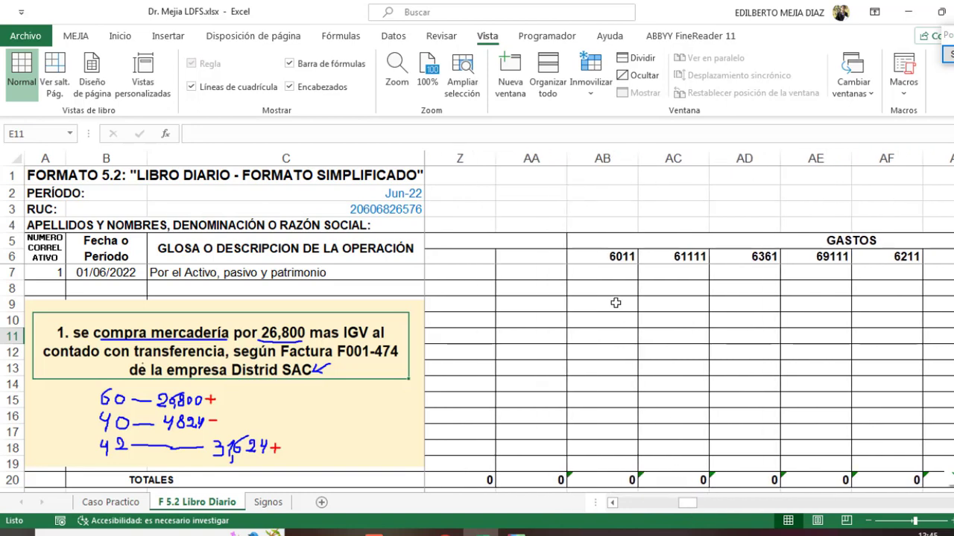
click(58, 287)
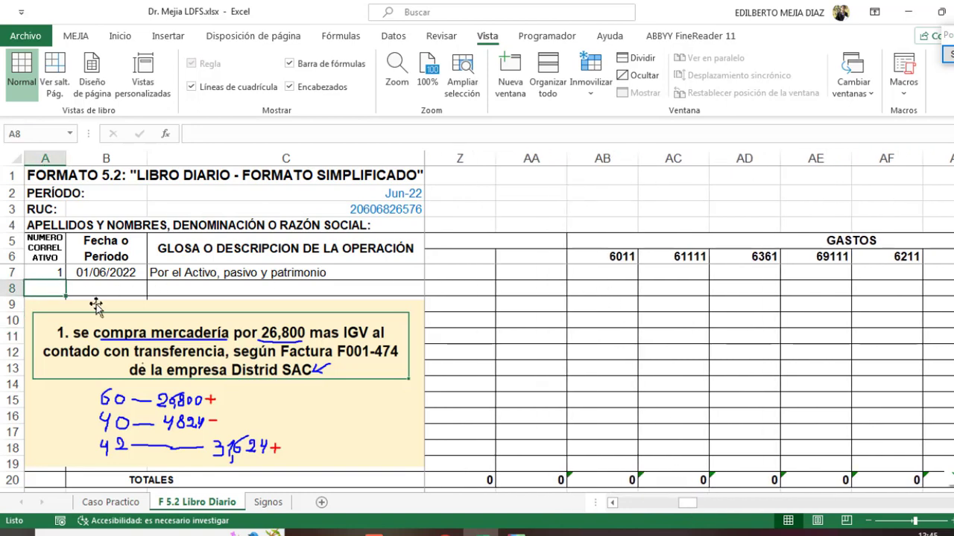
text(2)
key(Tab)
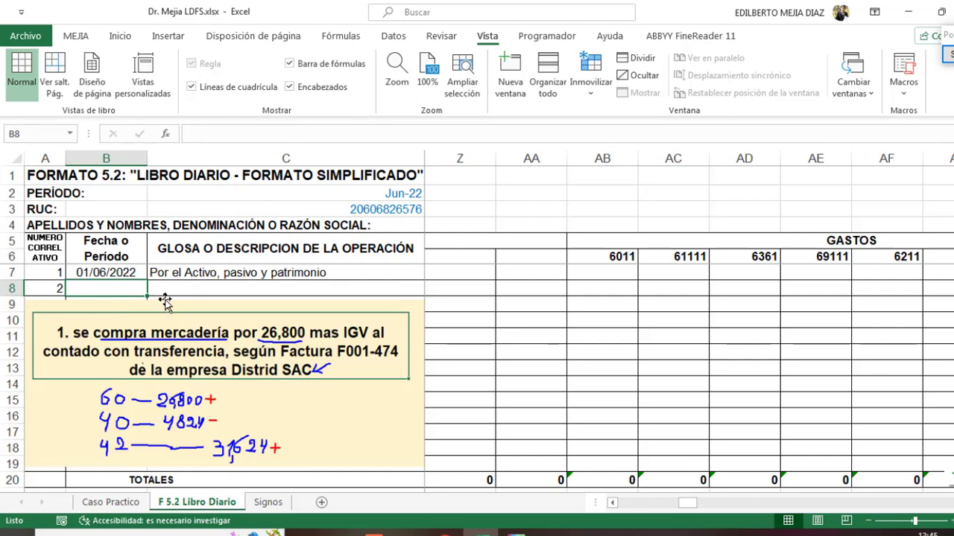
text(1)
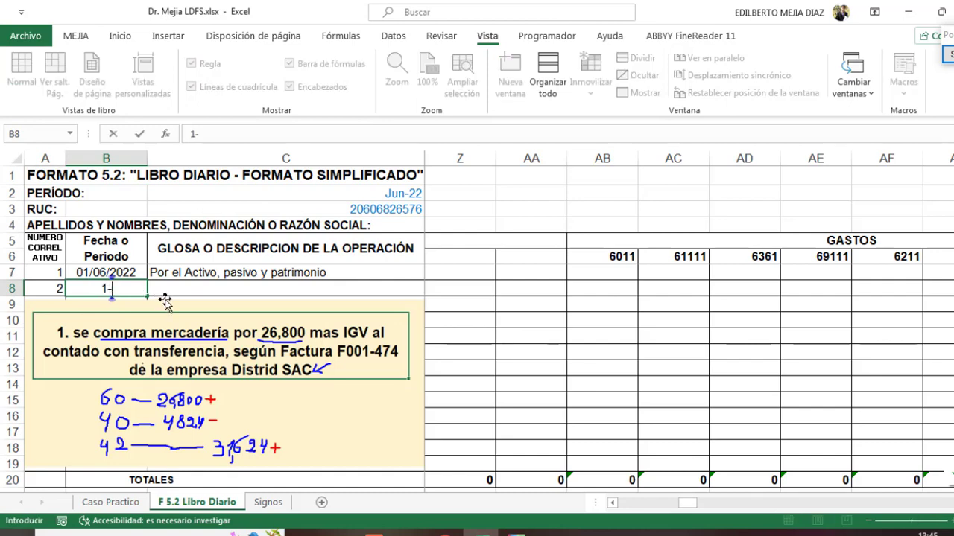
text(-6-22)
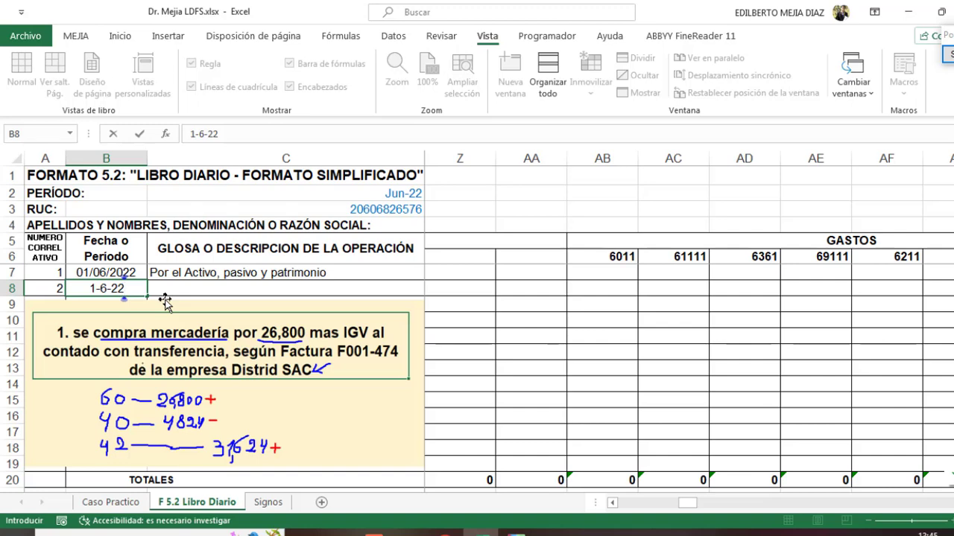
key(Tab)
text(Por la compra de merc)
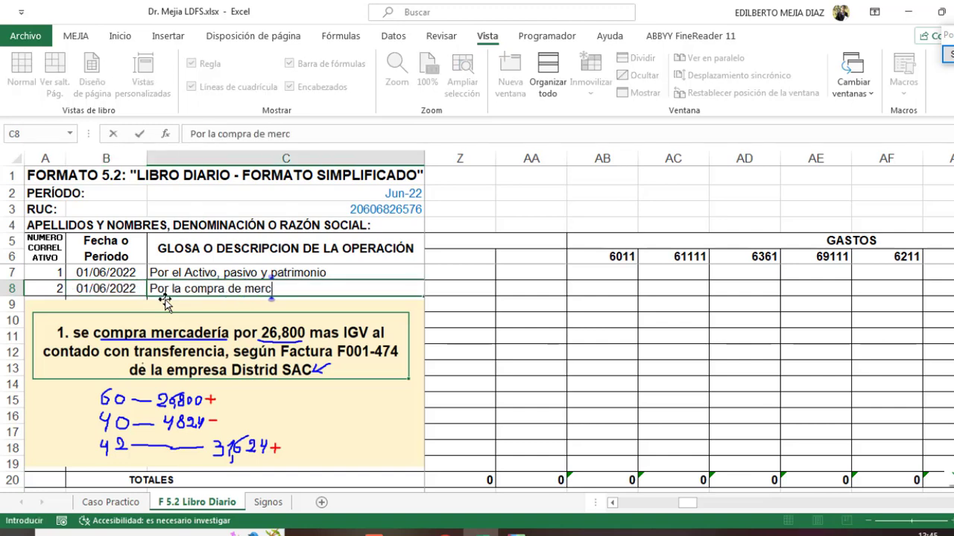
text(aderia)
key(Tab)
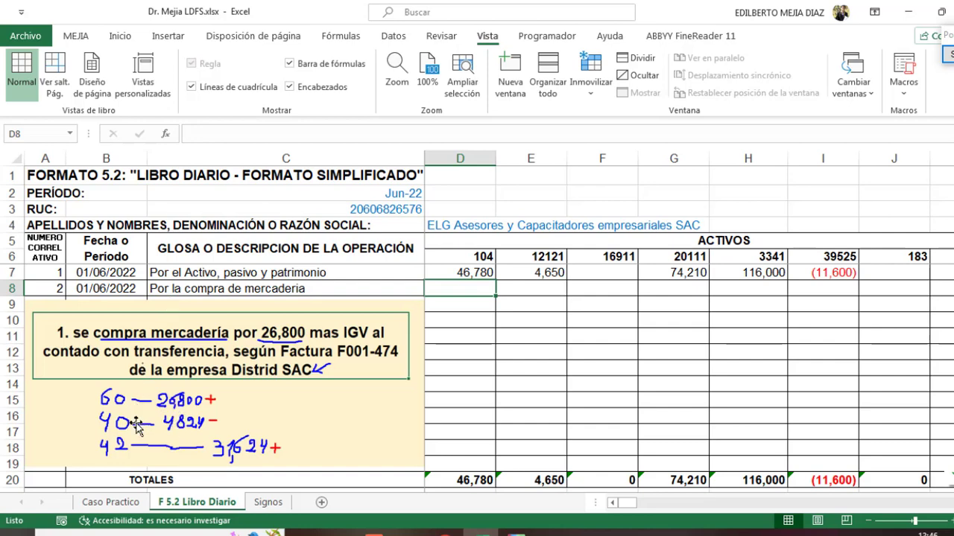
Enter 26,800 in AB8 under account 6011 for entry 2, then view the Signos sheet
drag(626, 504, 685, 508)
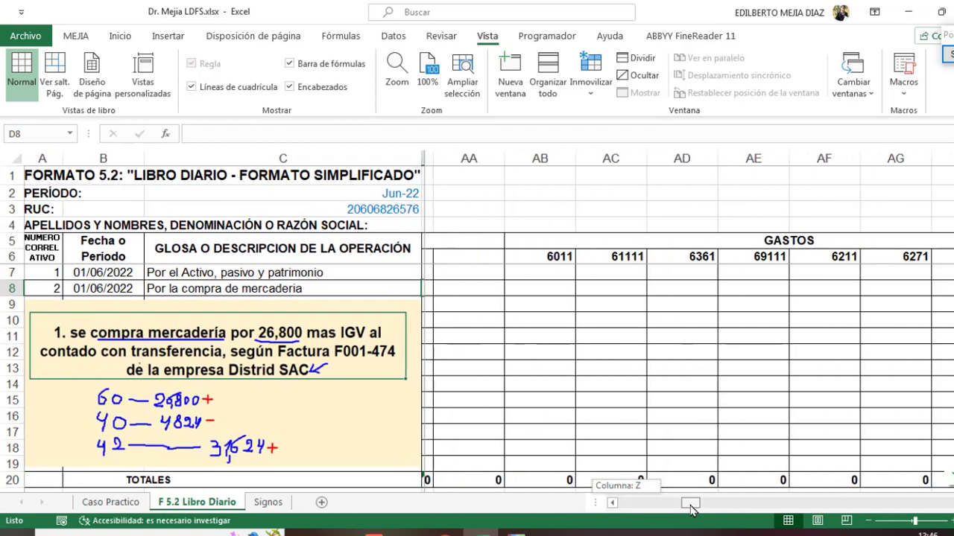
click(530, 290)
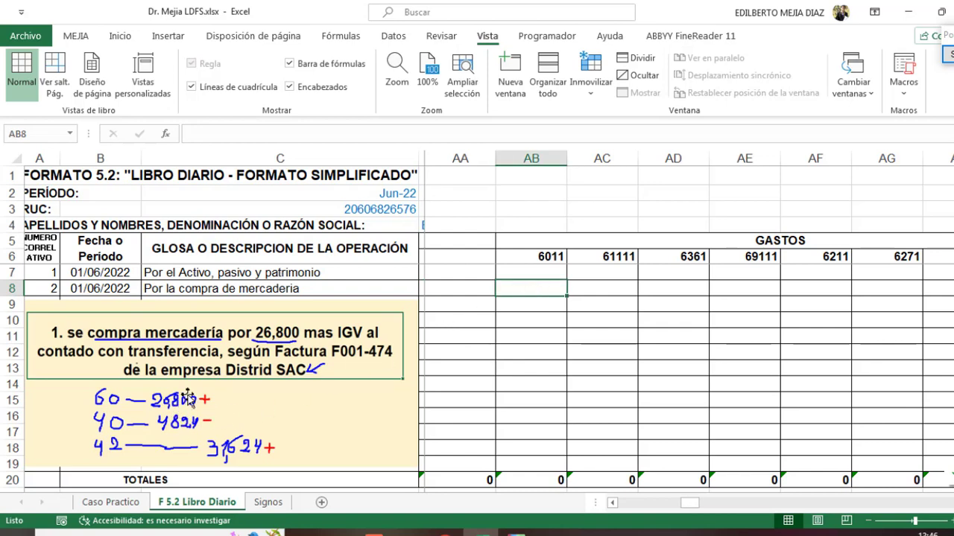
text(26,800)
key(Return)
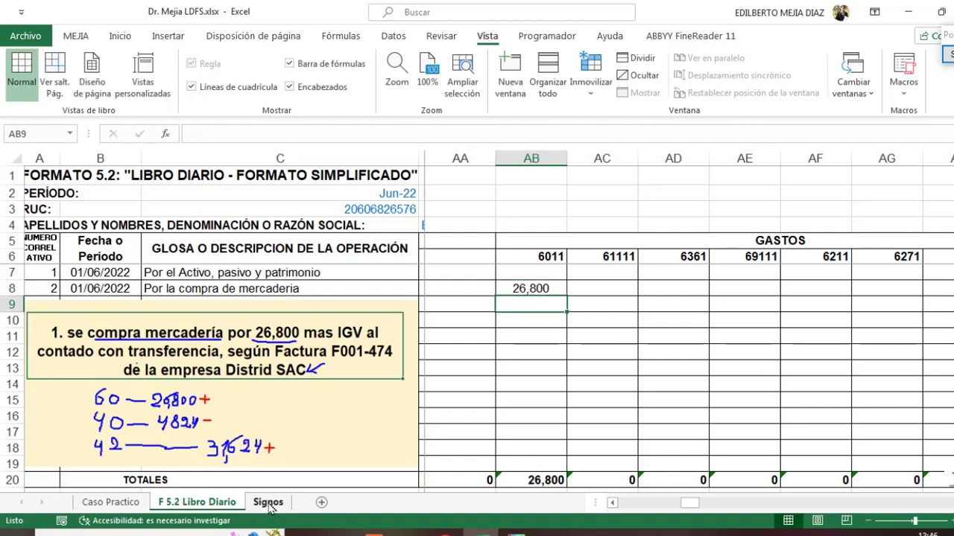
click(258, 504)
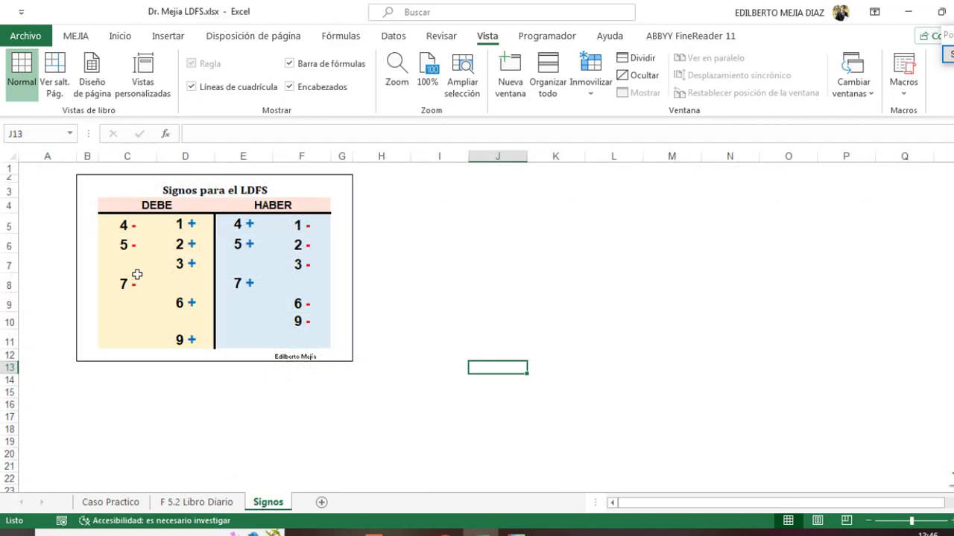
click(126, 226)
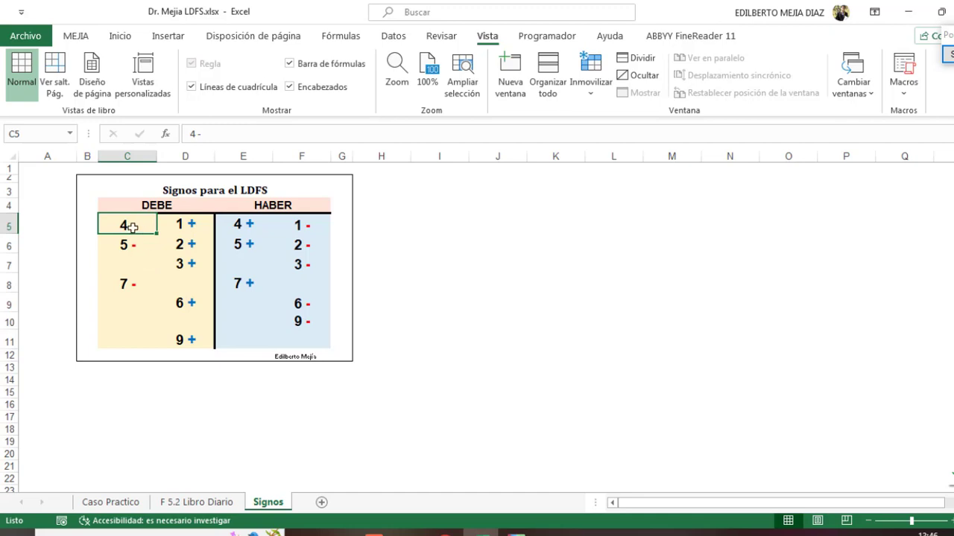
click(186, 503)
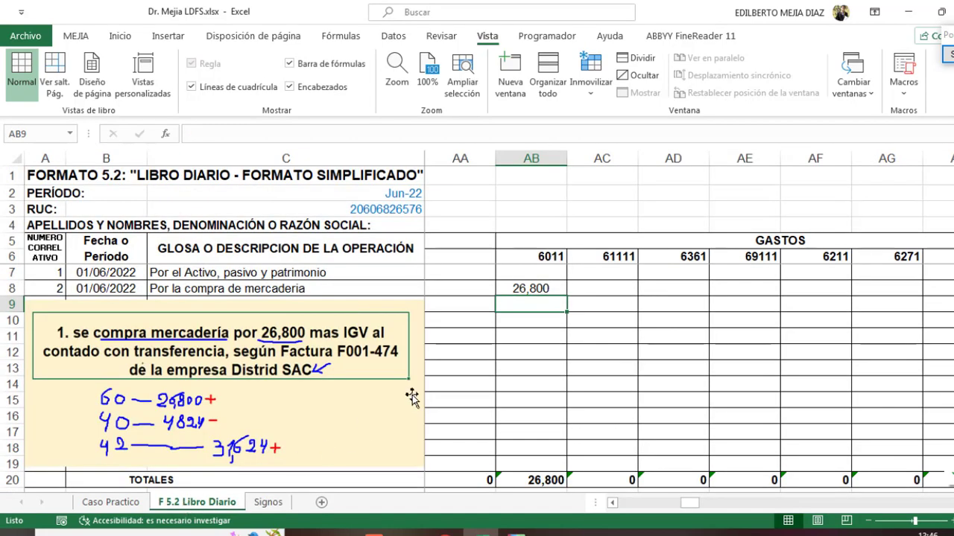
Enter -4824 under account 40111 in L8 for entry 2
drag(689, 503, 651, 504)
drag(648, 505, 645, 504)
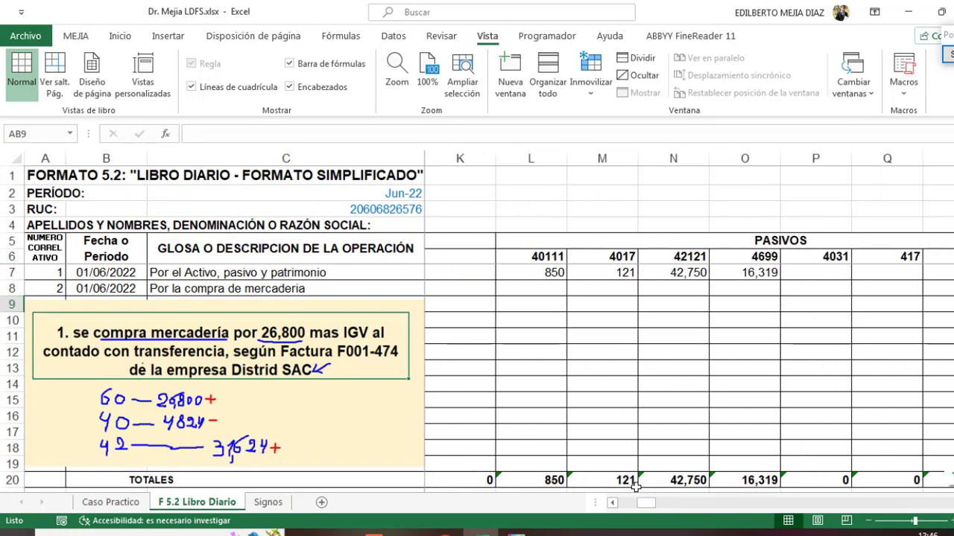
click(544, 289)
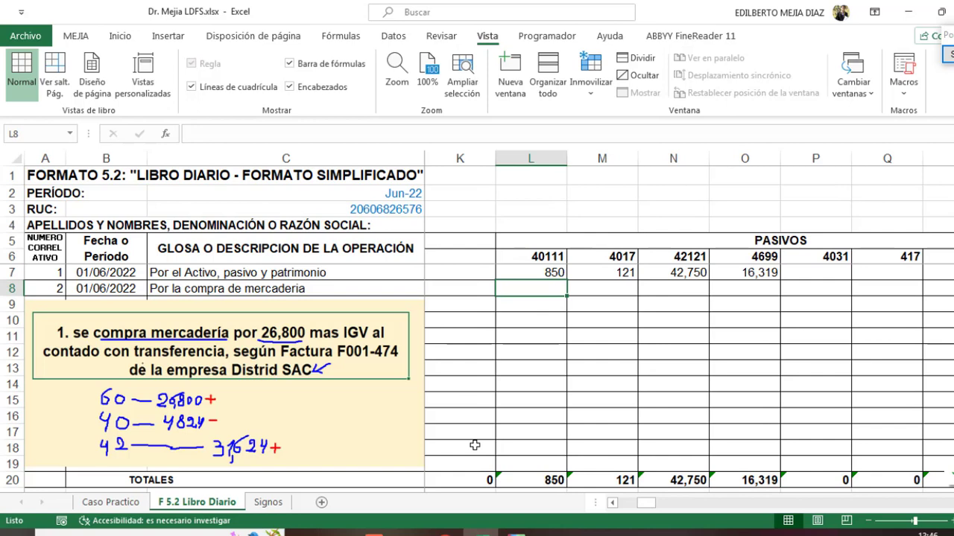
text(4824)
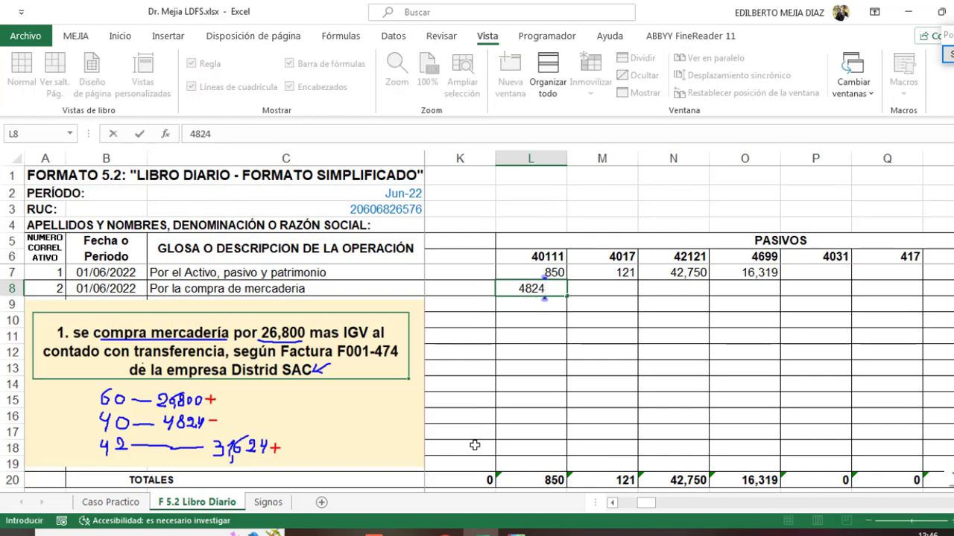
click(190, 134)
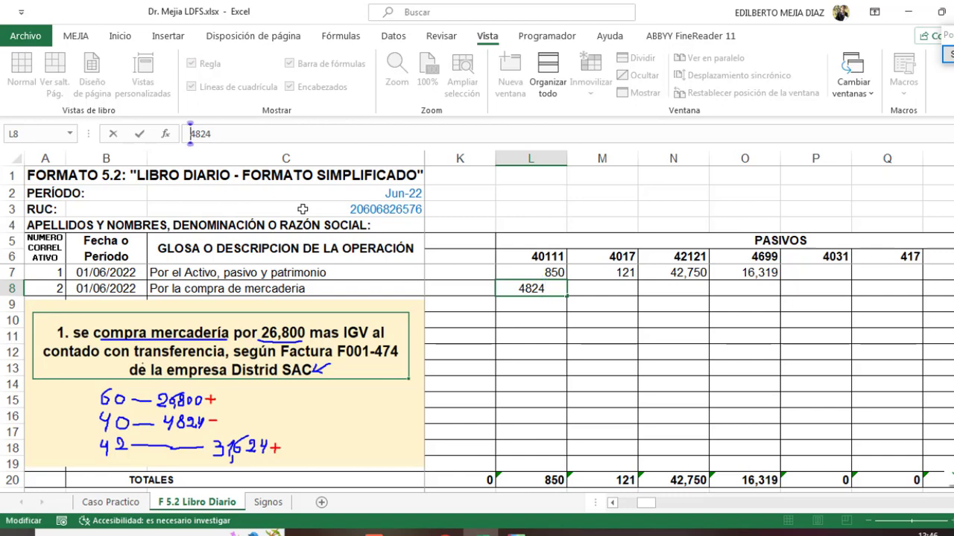
text(-)
key(Return)
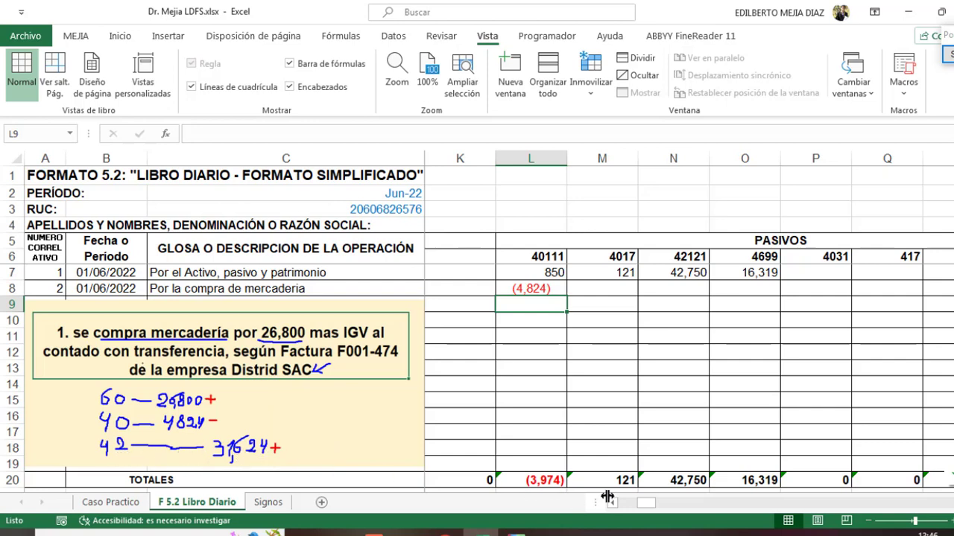
Enter 31,624 under account 42121 in N8 for entry 2
drag(645, 505, 648, 505)
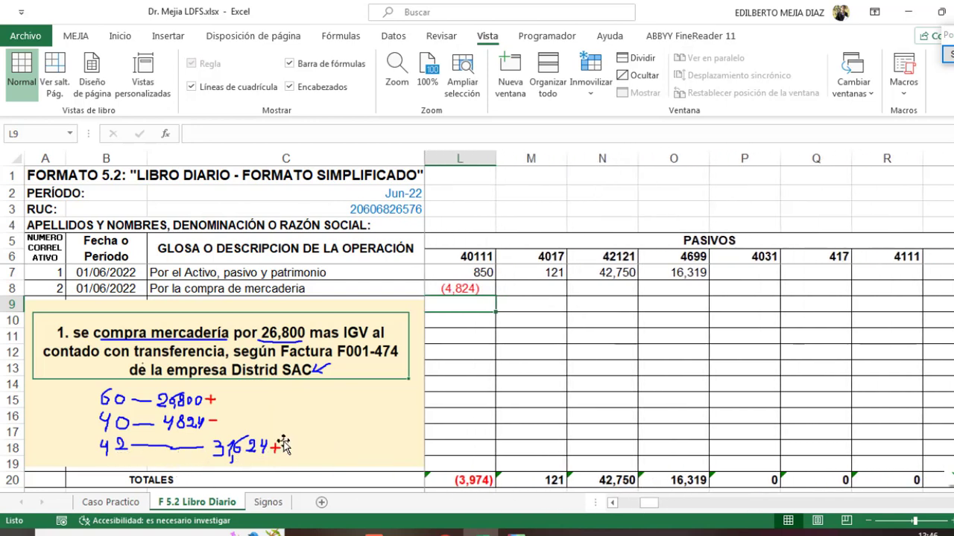
click(615, 287)
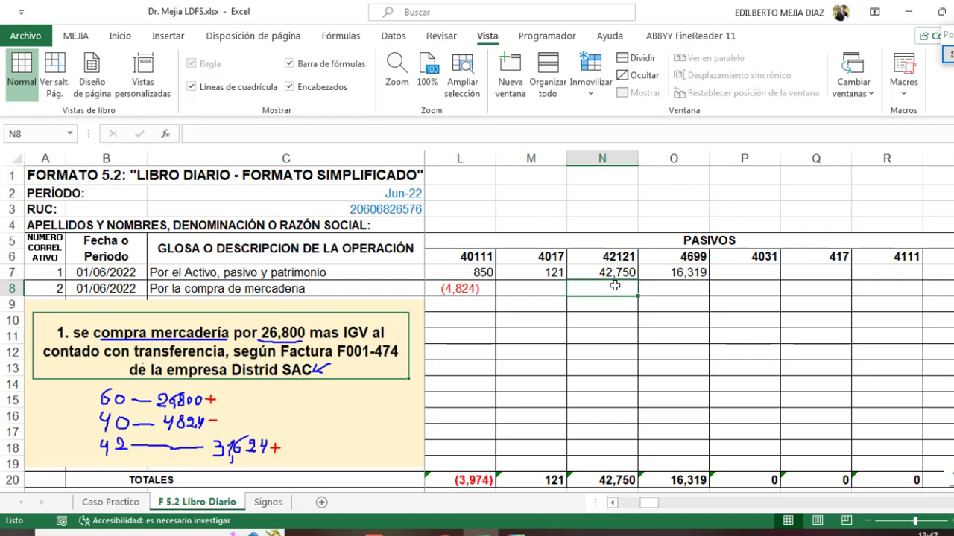
text(31624)
key(Return)
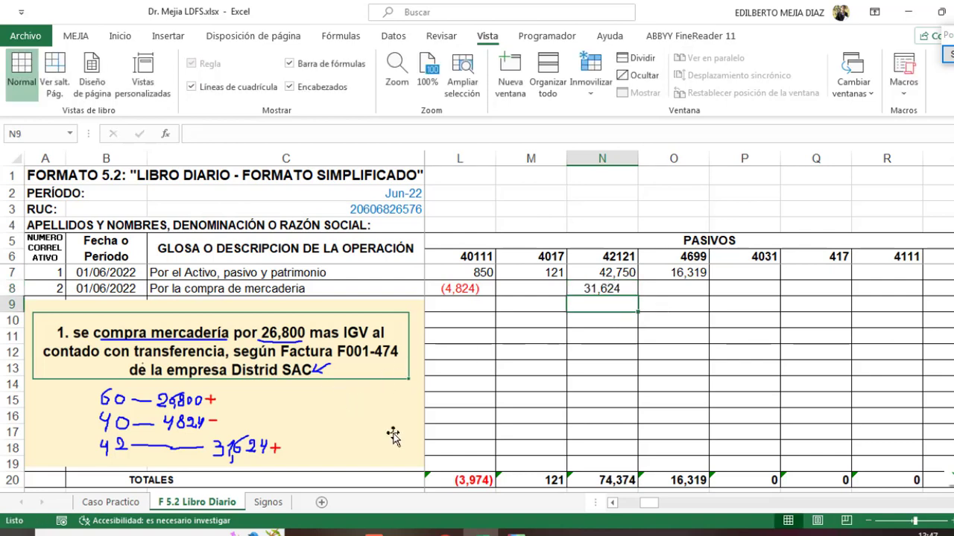
click(238, 374)
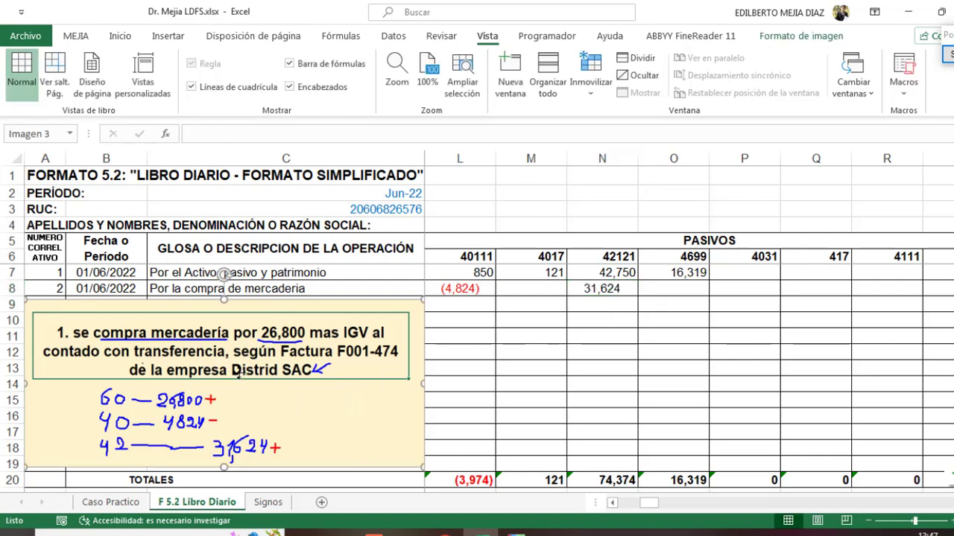
Delete the yellow note picture and start entry 3 in row 9 dated 01/06/2022
key(Delete)
click(51, 306)
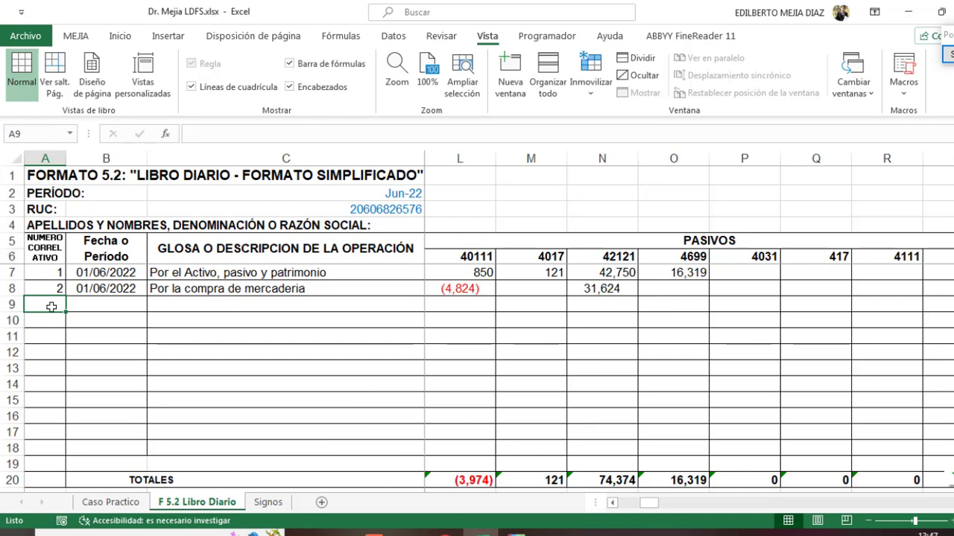
text(3)
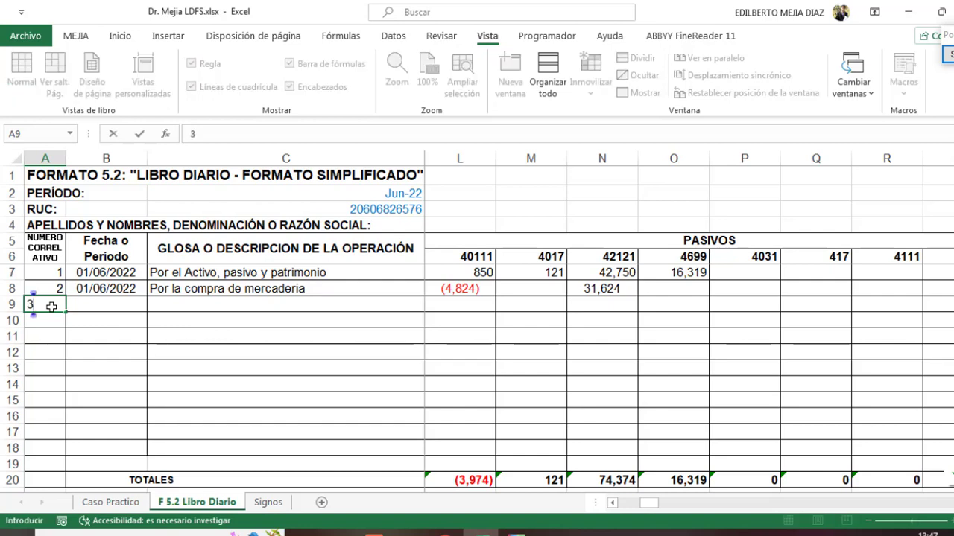
key(Tab)
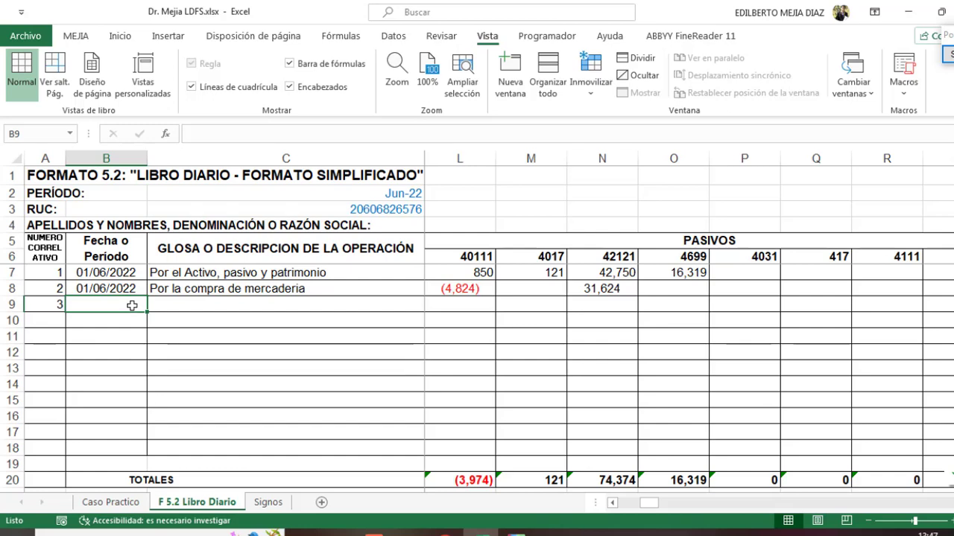
drag(117, 292, 119, 303)
key(ctrl+d)
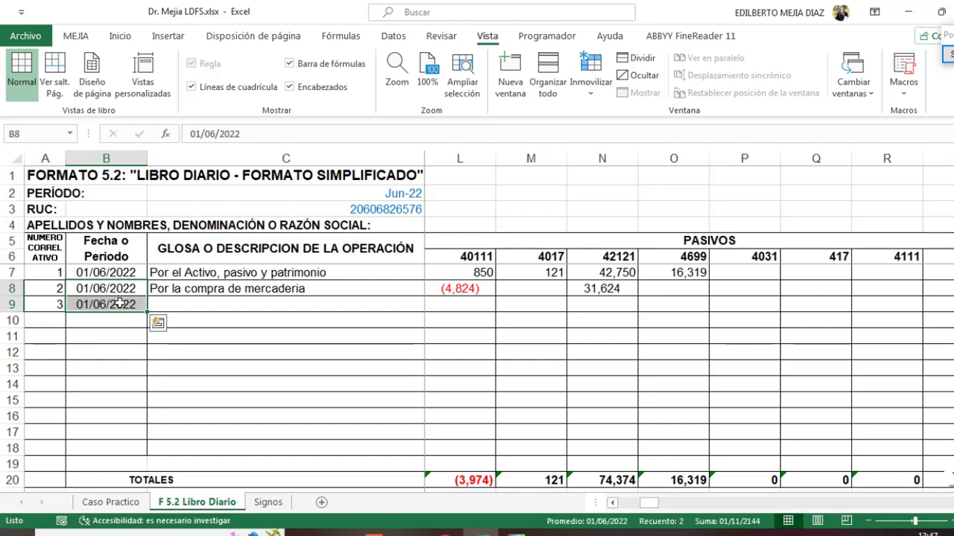
Describe entry 3 in C9 as 'por ingreso al almacen de la mercaderia comprada'
click(211, 301)
text(por ingreso a)
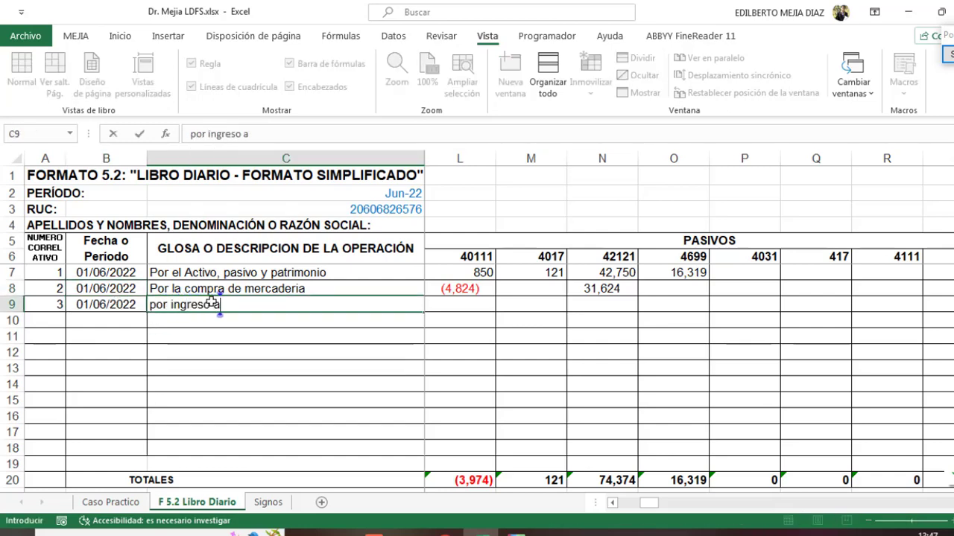
text(l almacen d)
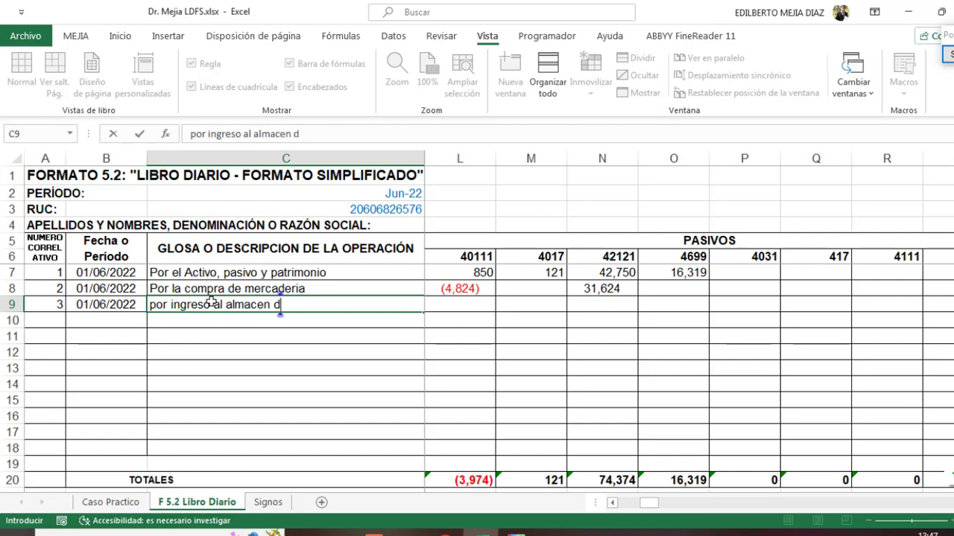
text(e la com)
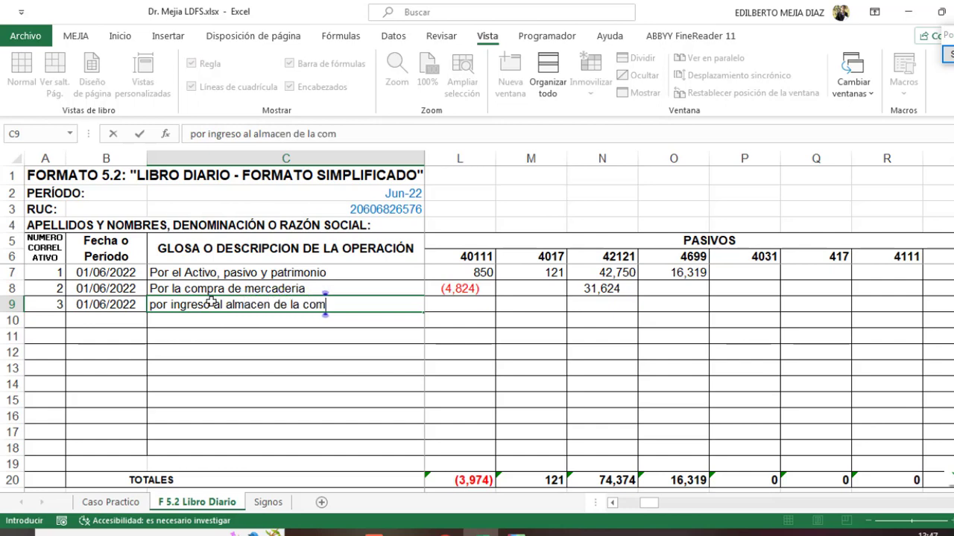
text(pr)
key(BackSpace)
key(BackSpace)
key(BackSpace)
key(BackSpace)
key(BackSpace)
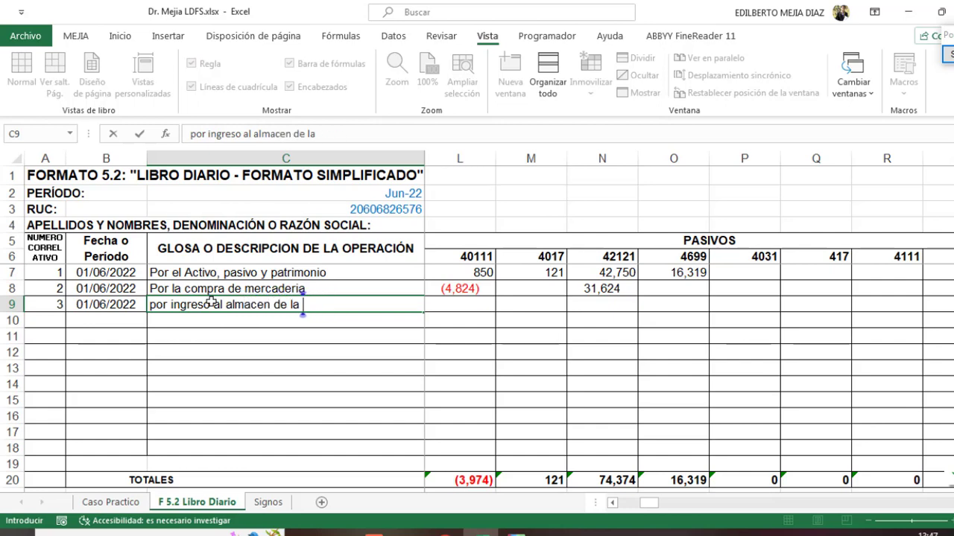
text(mercaderia comprd)
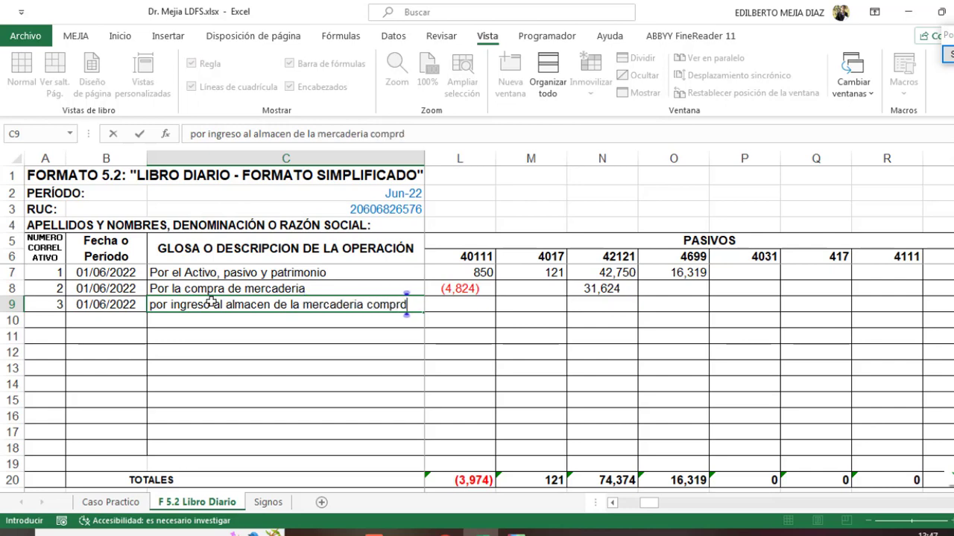
text(a)
key(Left)
key(Left)
text(a)
key(Tab)
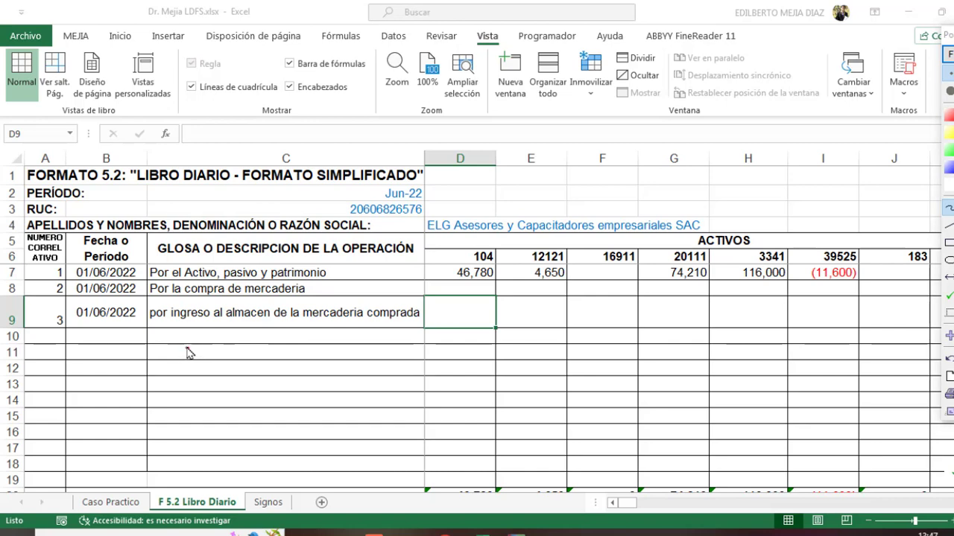
mouse_move(188, 348)
mouse_down()
mouse_move(201, 363)
mouse_move(216, 357)
mouse_move(196, 386)
mouse_move(202, 390)
mouse_up()
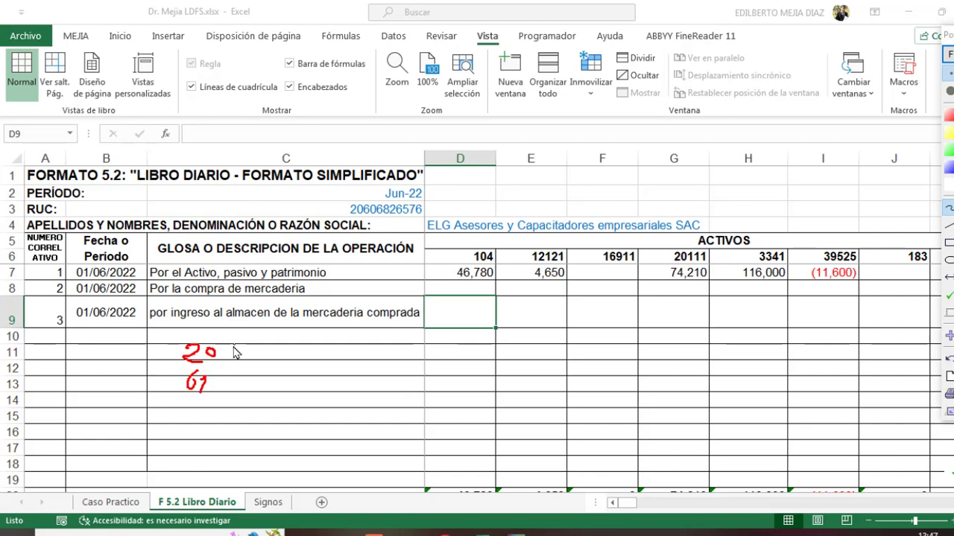
drag(224, 350, 271, 352)
drag(214, 386, 333, 386)
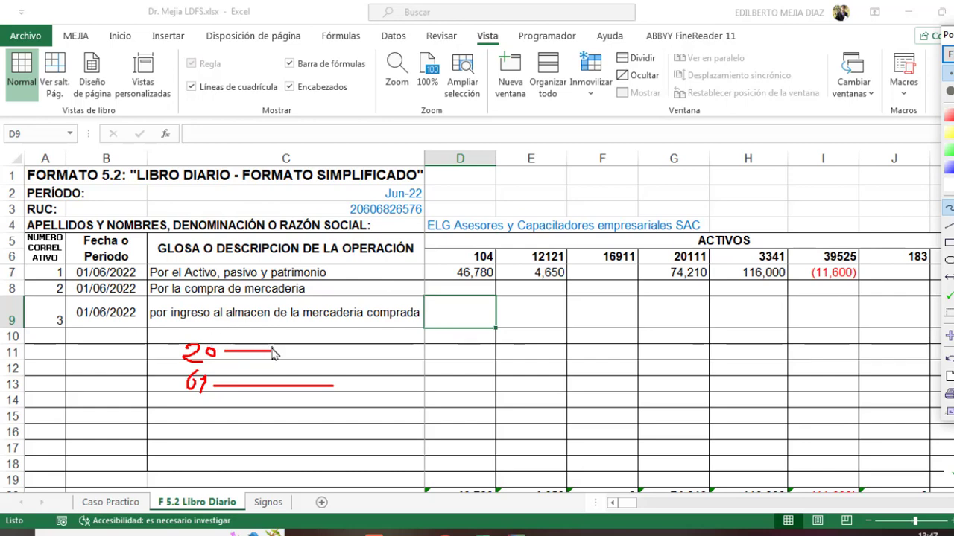
mouse_move(284, 345)
mouse_down()
mouse_move(283, 357)
mouse_move(295, 351)
mouse_up()
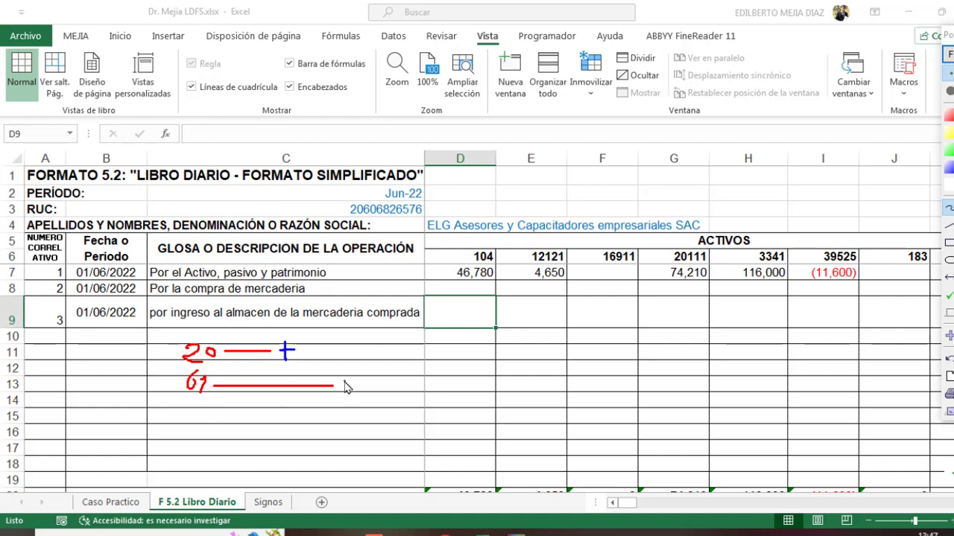
mouse_move(340, 372)
mouse_down()
mouse_move(340, 387)
mouse_move(357, 380)
mouse_move(358, 388)
mouse_up()
click(948, 54)
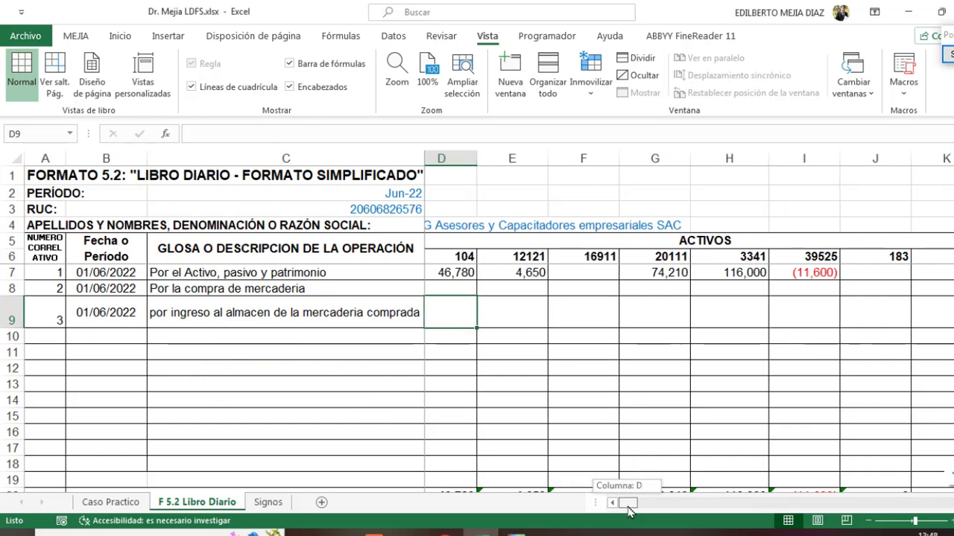
Link G9 under account 20111 to the purchase amount with =+AB8
click(683, 308)
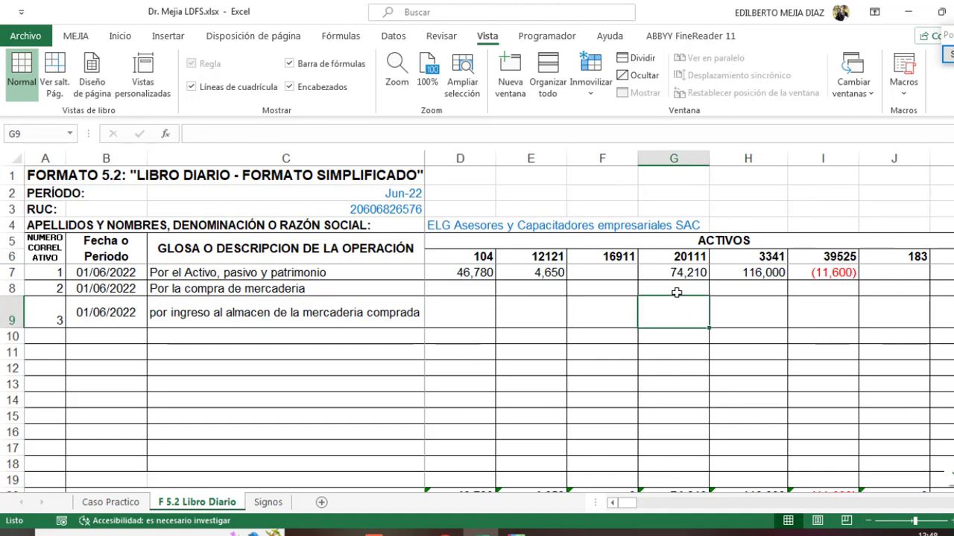
text(+)
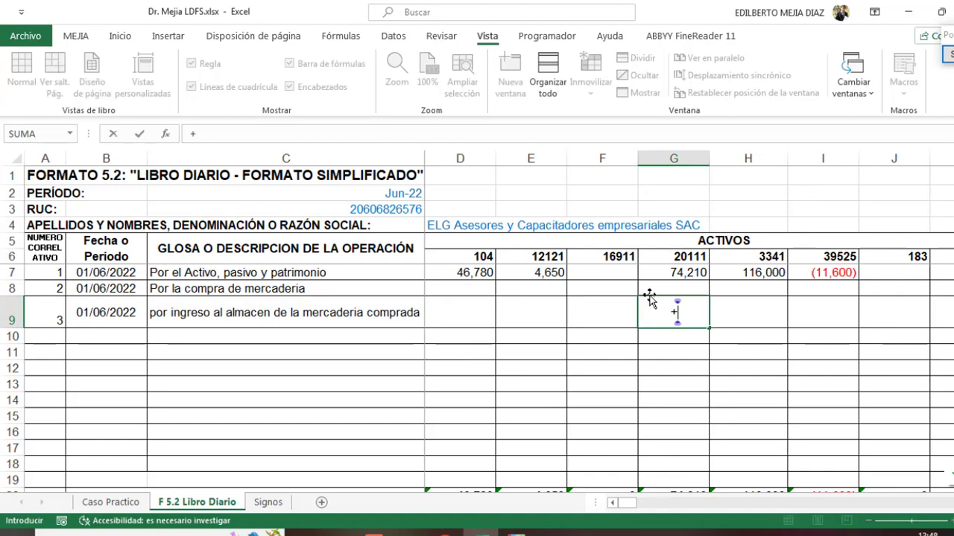
drag(635, 507, 693, 507)
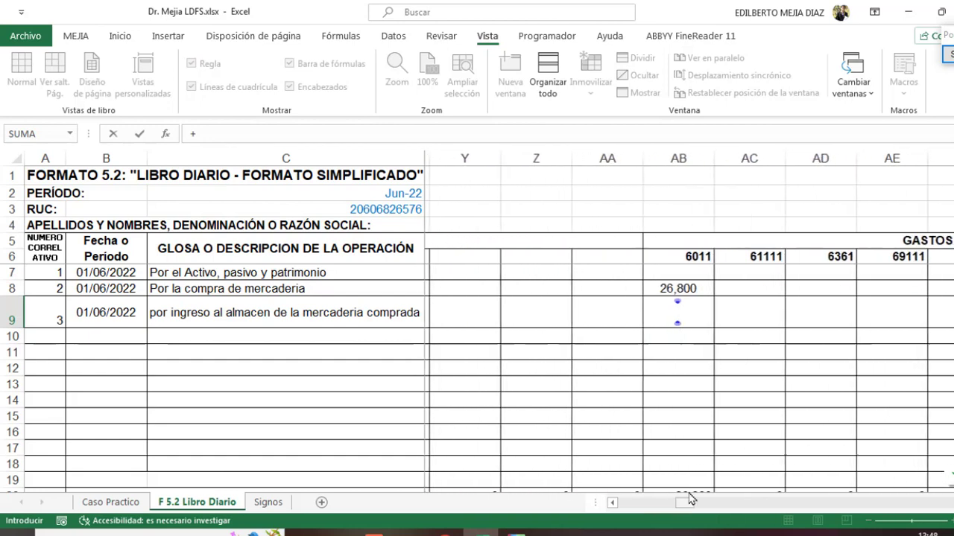
click(680, 287)
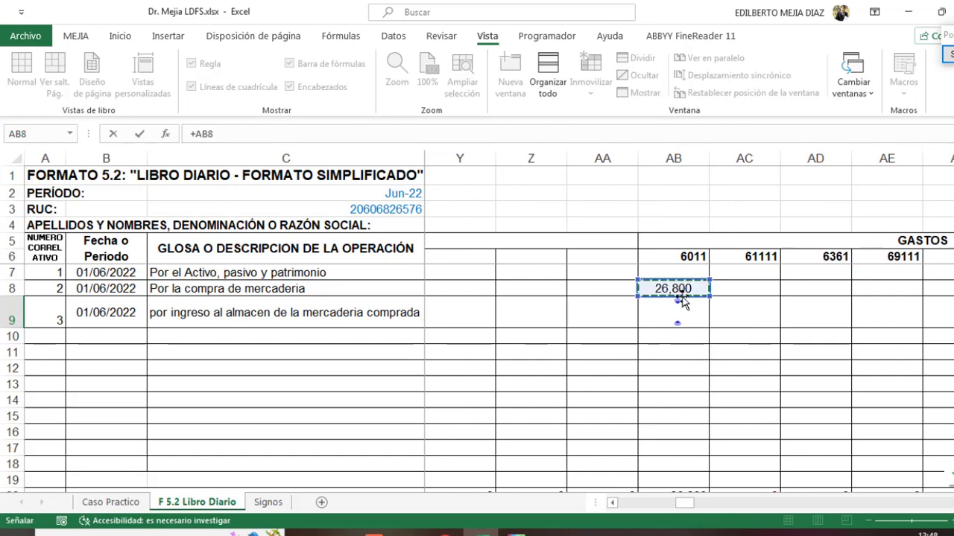
key(Return)
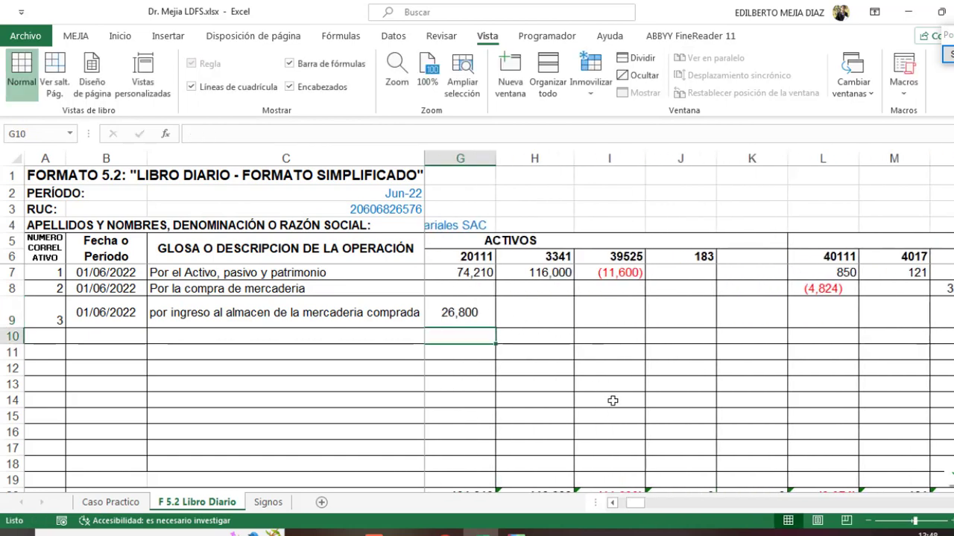
Post (26,800) under account 61111 in AC9 with the formula =-AB8
drag(637, 503, 688, 504)
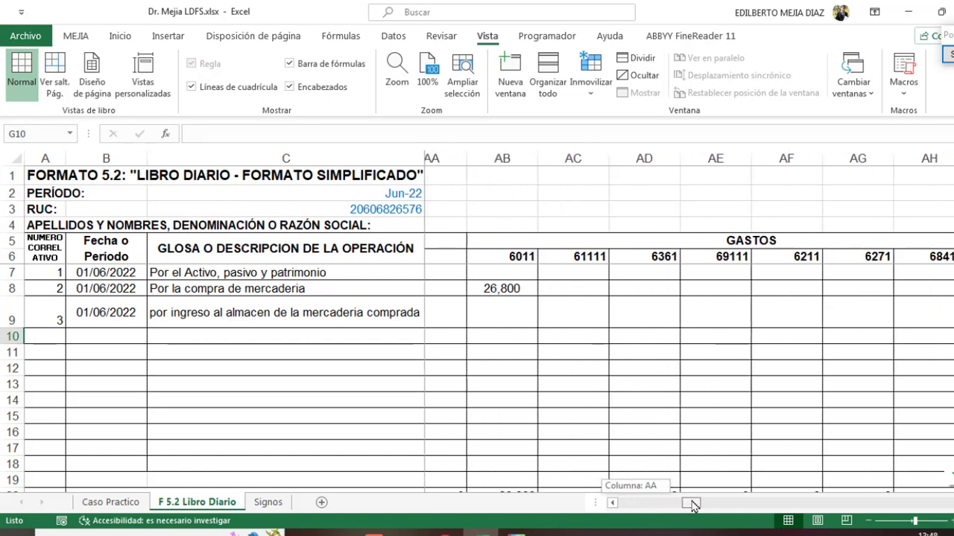
click(601, 310)
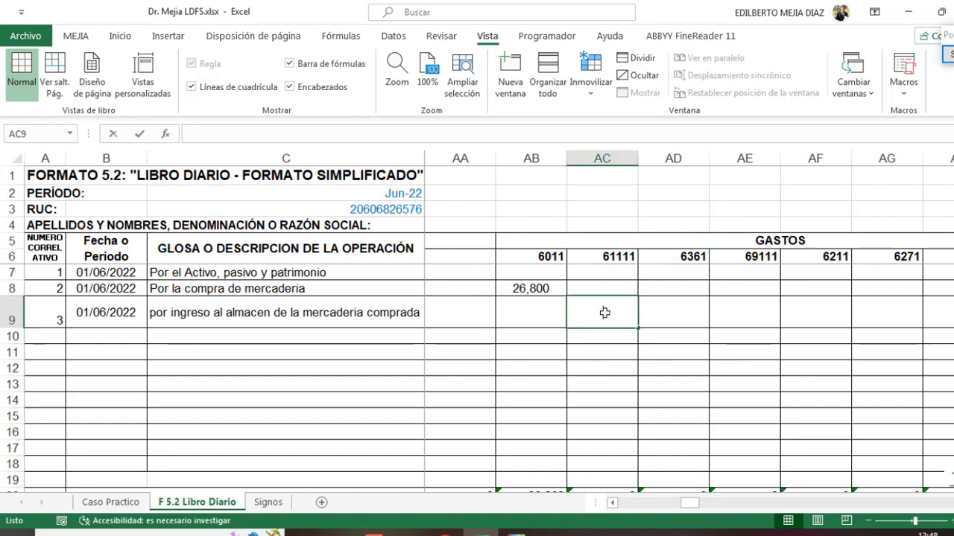
text(-)
click(539, 288)
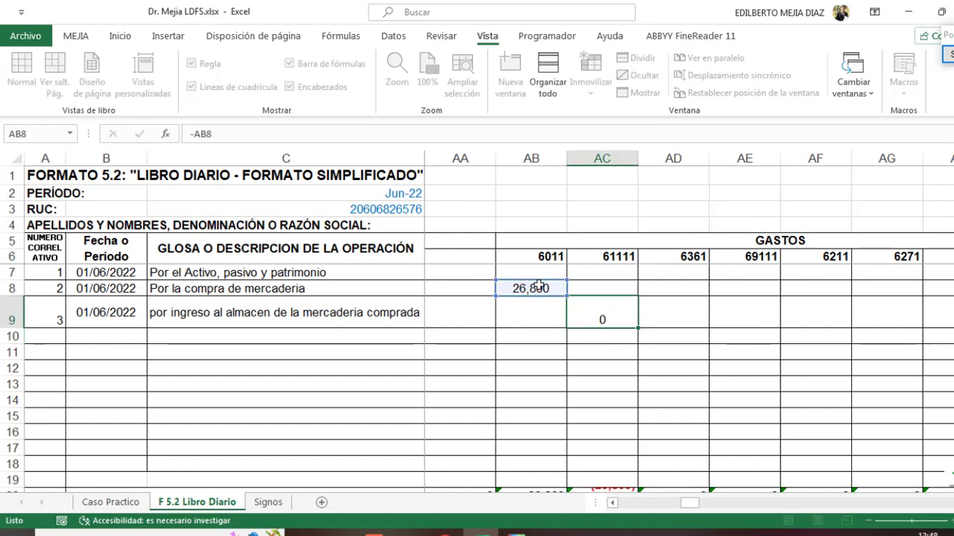
key(Return)
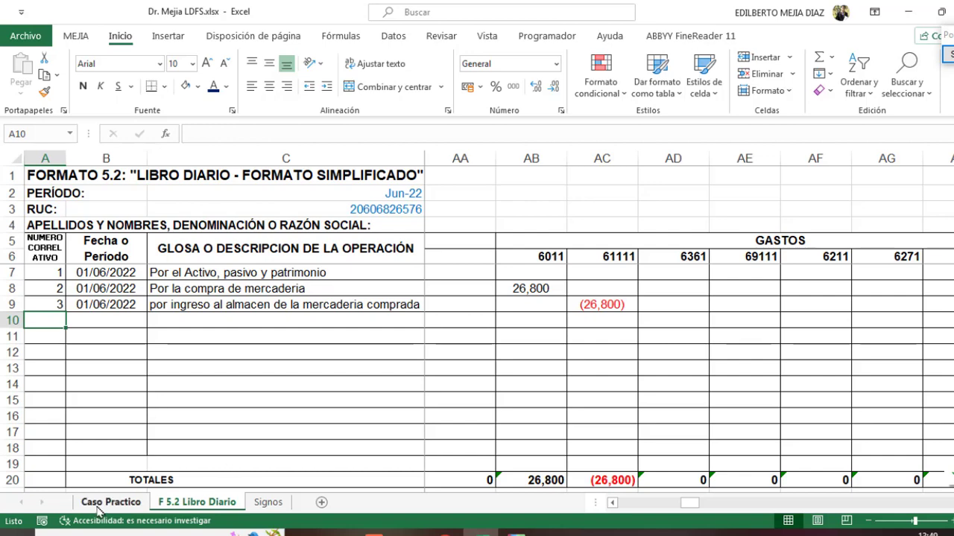
After checking the Caso Practico statement, start entry 4 in row 10 dated 01/06/2022
click(104, 503)
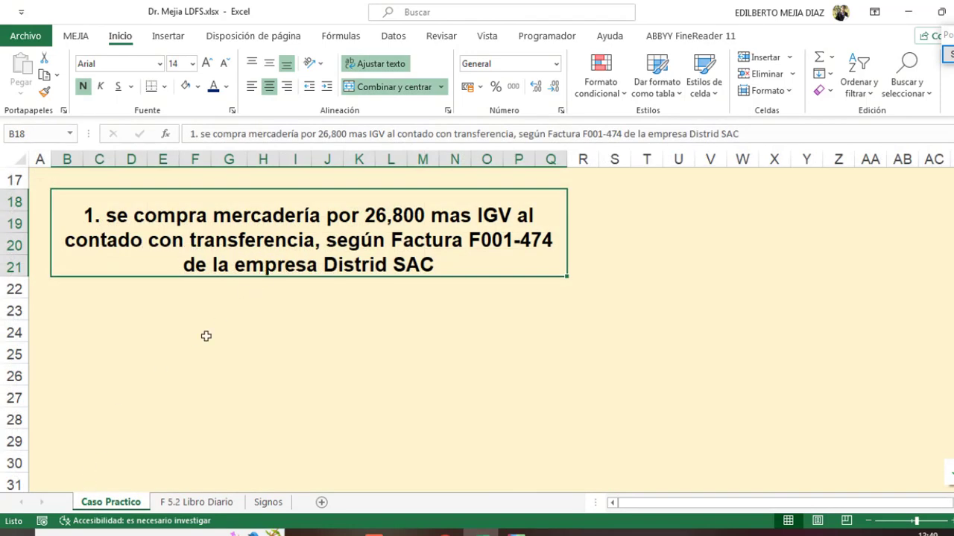
click(211, 503)
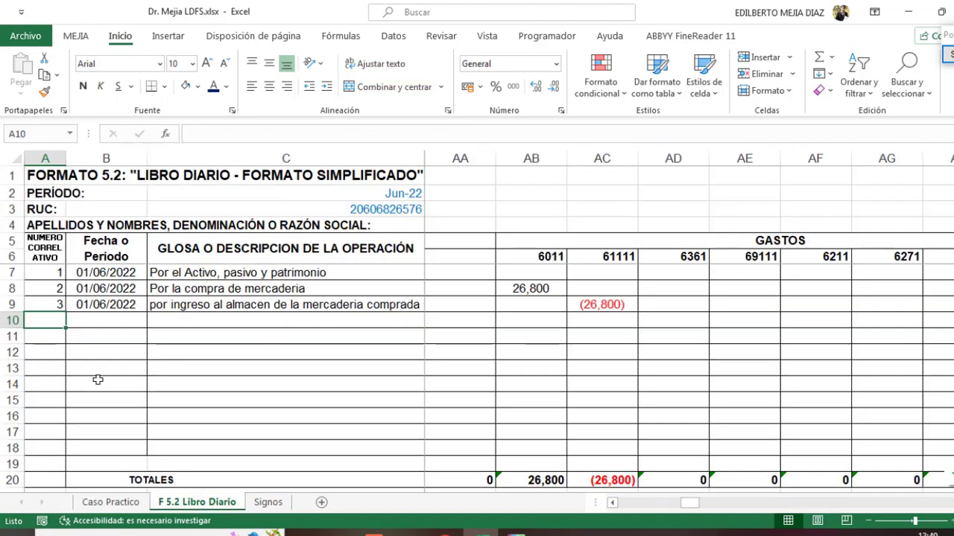
text(4)
key(Tab)
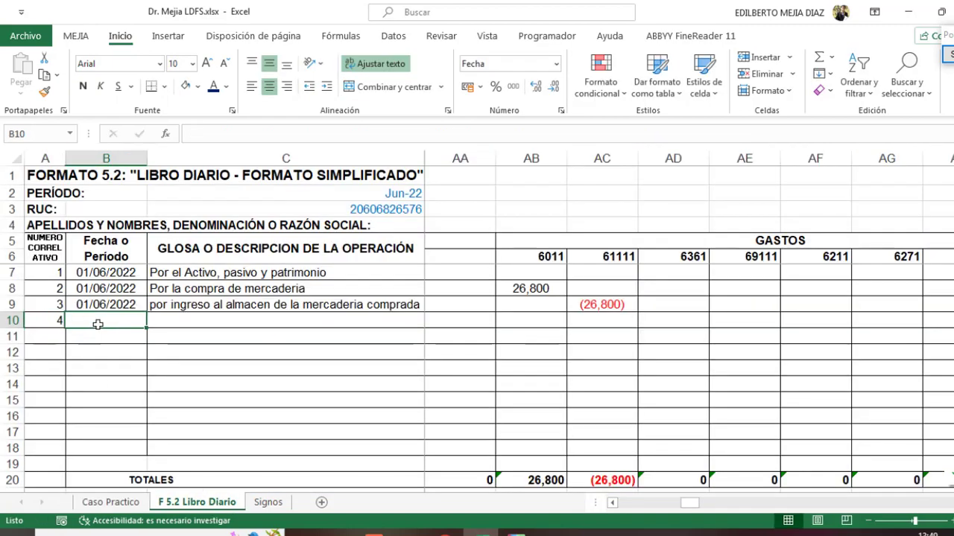
click(97, 306)
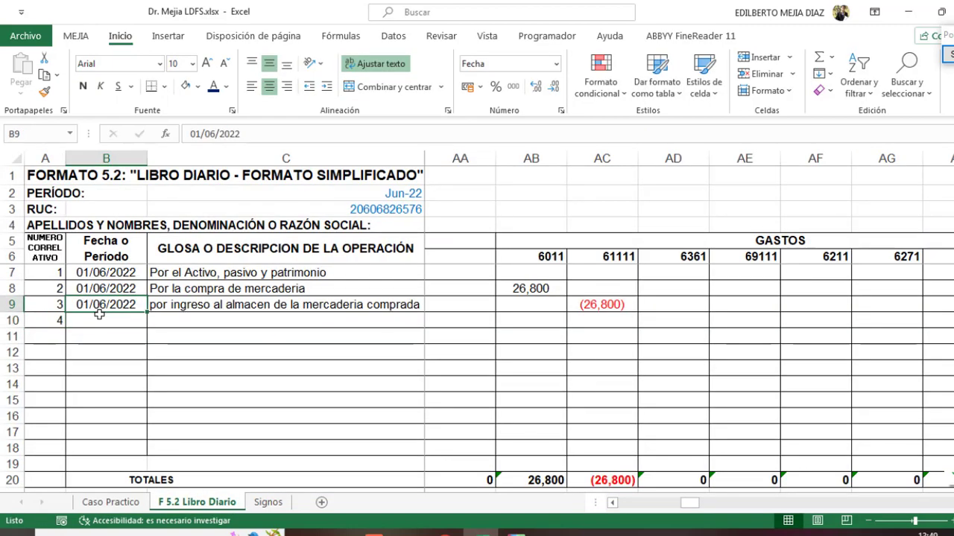
key(shift+Down)
key(ctrl+d)
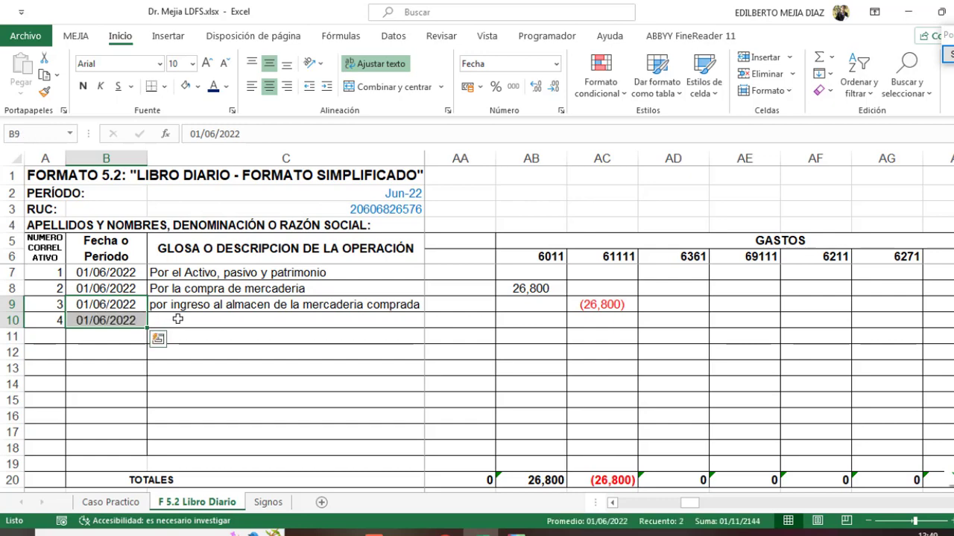
Describe entry 4 in C10 as 'Por el pago de la mercaderia comprada'
click(174, 318)
text(Por)
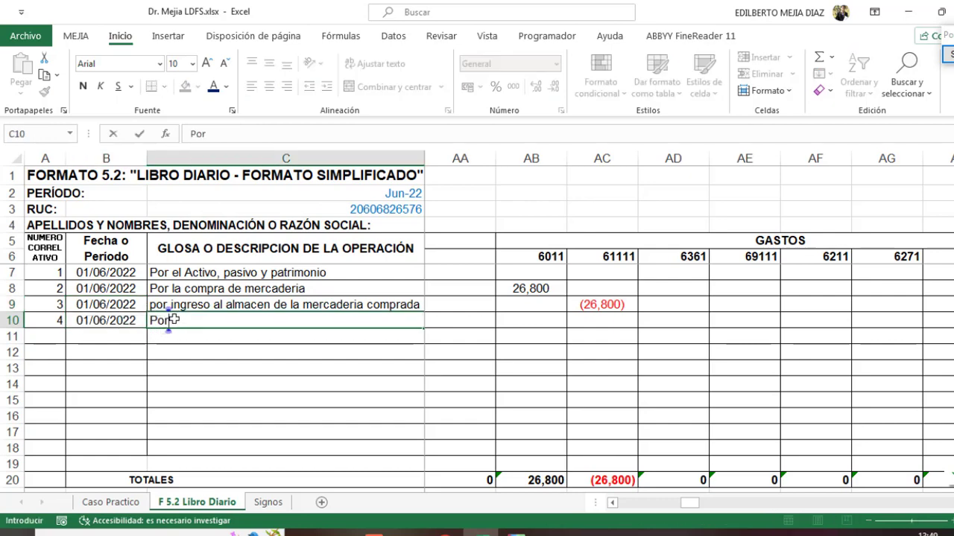
text( el pago)
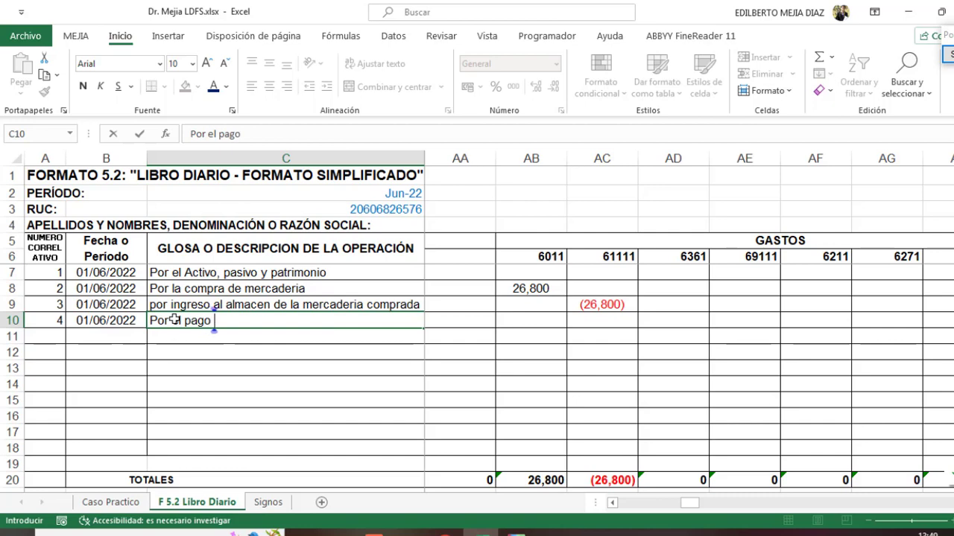
text( de la mer4c)
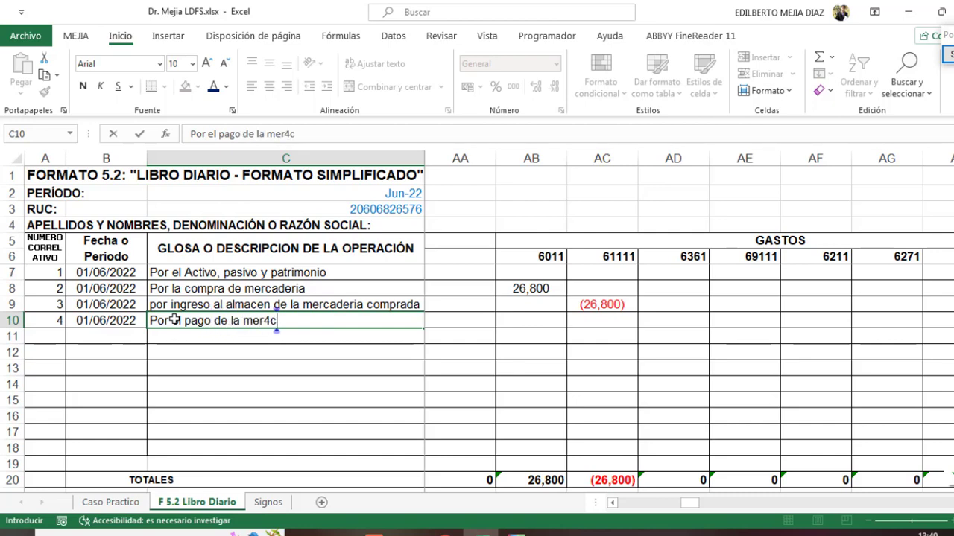
key(BackSpace)
key(BackSpace)
text(cade)
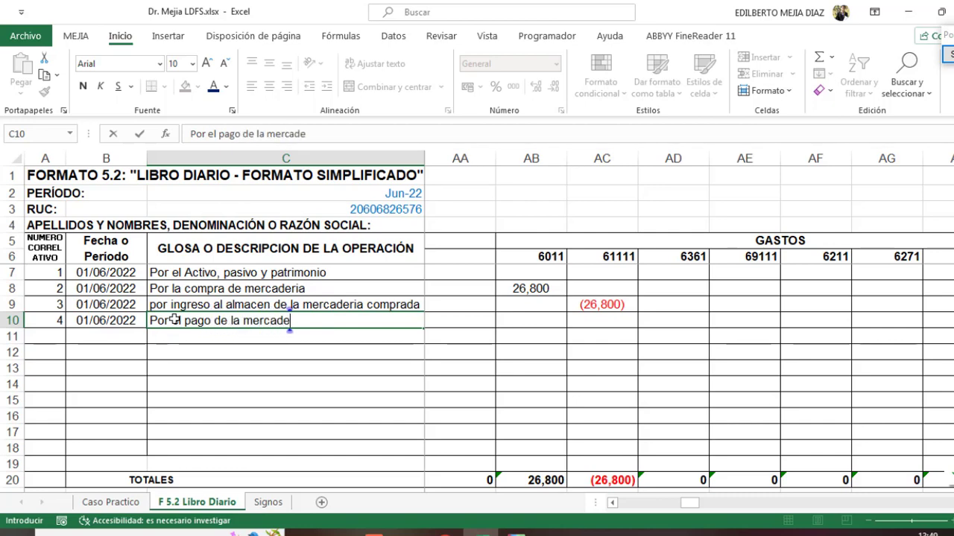
text(ria comp rada)
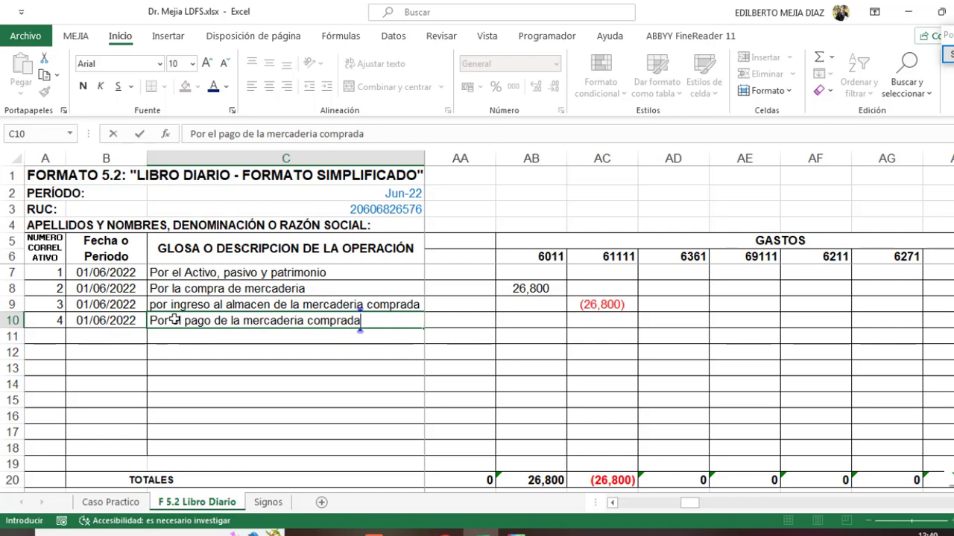
key(Tab)
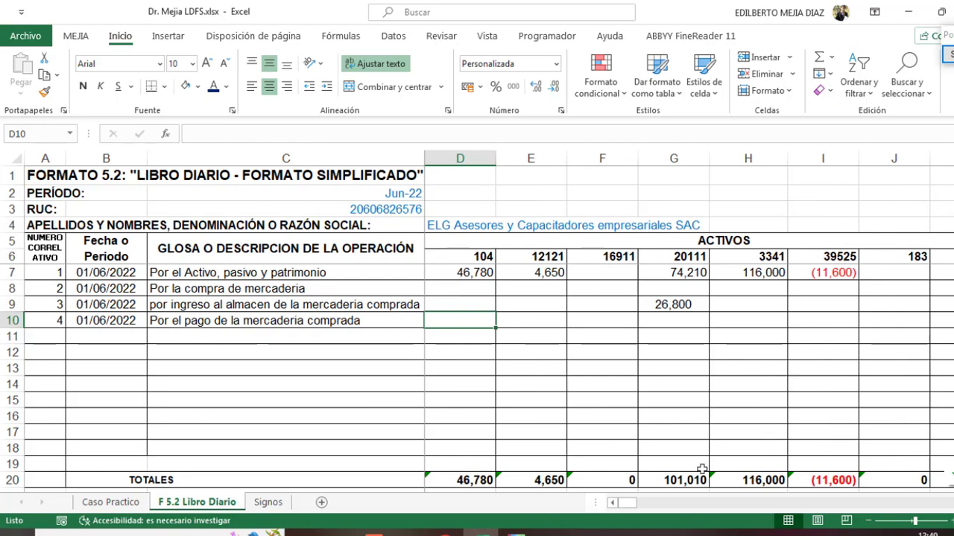
With the screen pen, handwrite accounts 42 and 104 and draw dashes out from each
key(ctrl+shift+d)
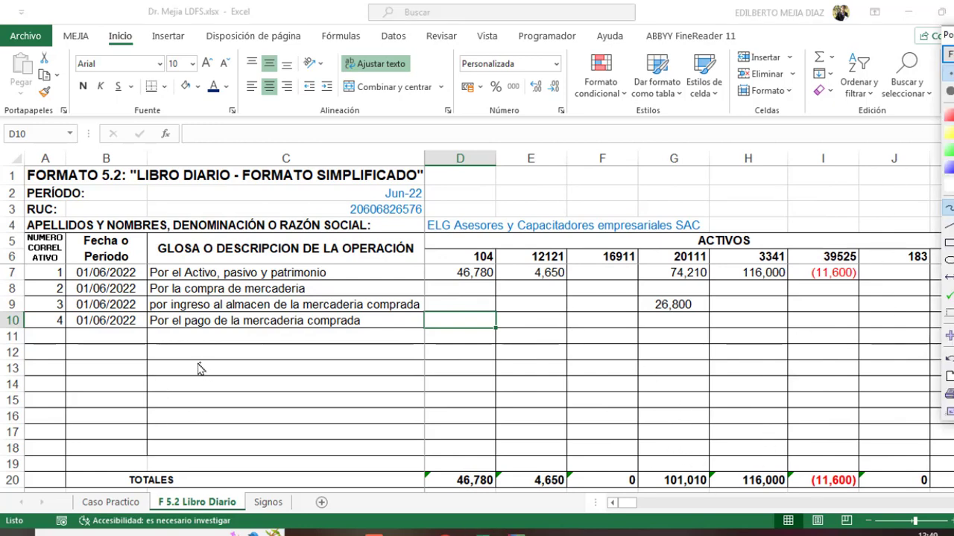
mouse_move(187, 341)
mouse_down()
mouse_move(183, 356)
mouse_move(198, 354)
mouse_move(183, 384)
mouse_move(192, 368)
mouse_move(187, 407)
mouse_move(201, 395)
mouse_move(193, 406)
mouse_move(203, 404)
mouse_up()
drag(276, 341, 212, 444)
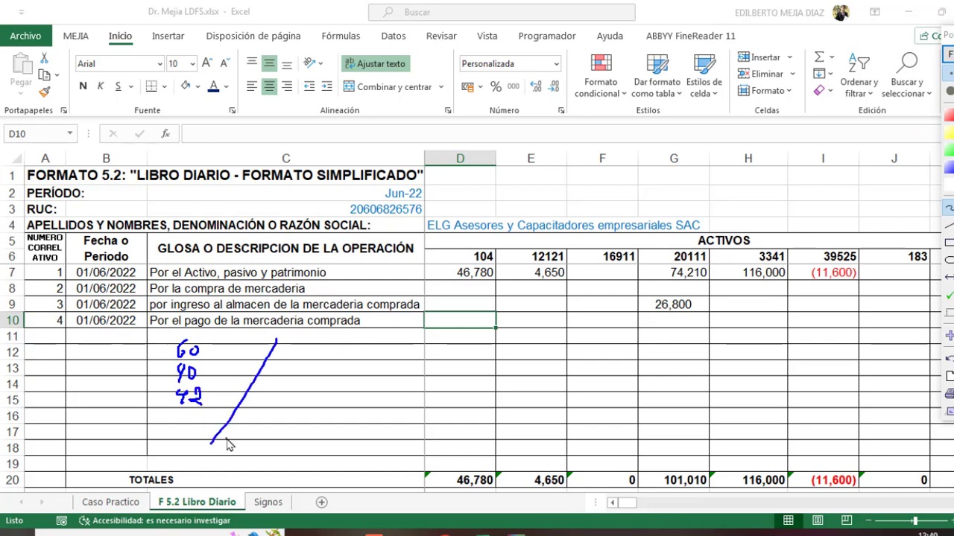
mouse_move(274, 394)
mouse_down()
mouse_move(281, 408)
mouse_move(269, 417)
mouse_move(295, 407)
mouse_up()
mouse_move(270, 423)
mouse_down()
mouse_move(265, 436)
mouse_move(301, 435)
mouse_move(298, 444)
mouse_move(270, 423)
mouse_up()
drag(307, 399, 333, 399)
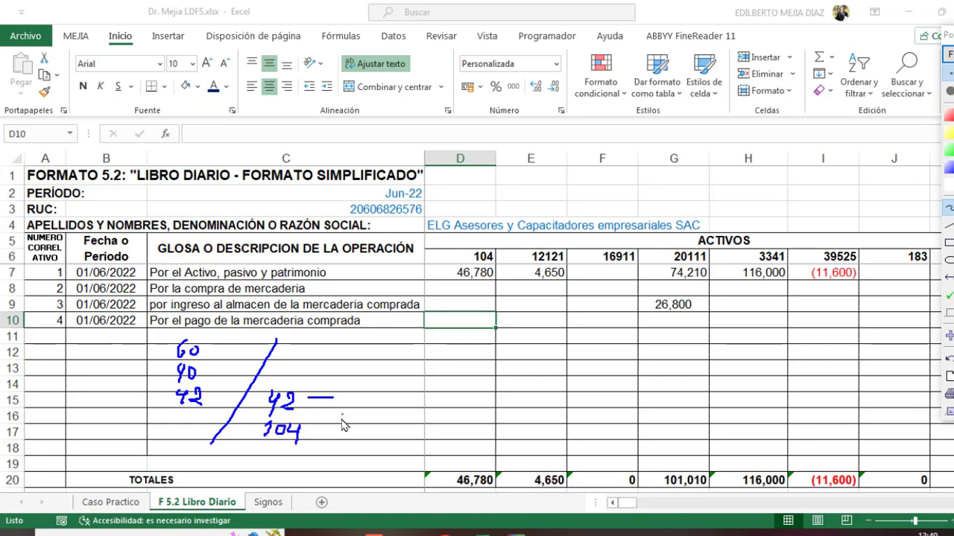
drag(308, 430, 367, 430)
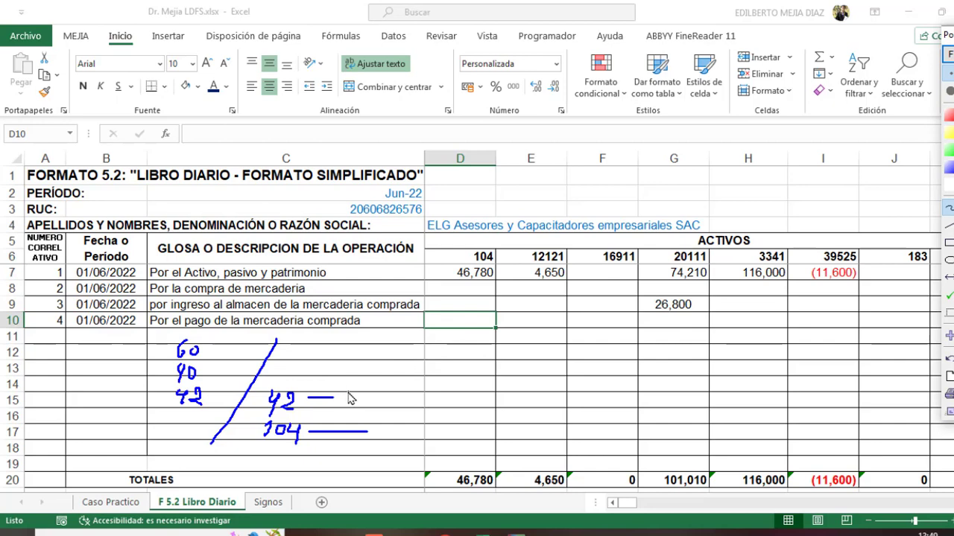
Mark accounts 42 and 104 with red minus signs and box both notes in red
mouse_move(346, 394)
mouse_down()
mouse_move(344, 406)
mouse_move(356, 401)
mouse_move(360, 414)
mouse_up()
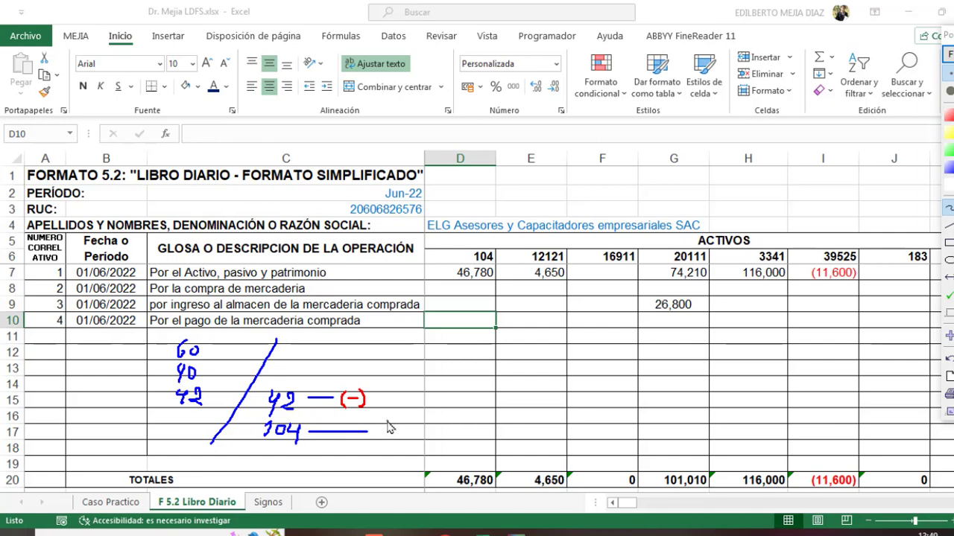
mouse_move(387, 426)
mouse_down()
mouse_move(389, 440)
mouse_move(396, 431)
mouse_move(401, 439)
mouse_up()
mouse_move(260, 383)
mouse_down()
mouse_move(422, 384)
mouse_move(419, 450)
mouse_up()
mouse_move(328, 451)
mouse_down()
mouse_move(243, 449)
mouse_move(262, 385)
mouse_up()
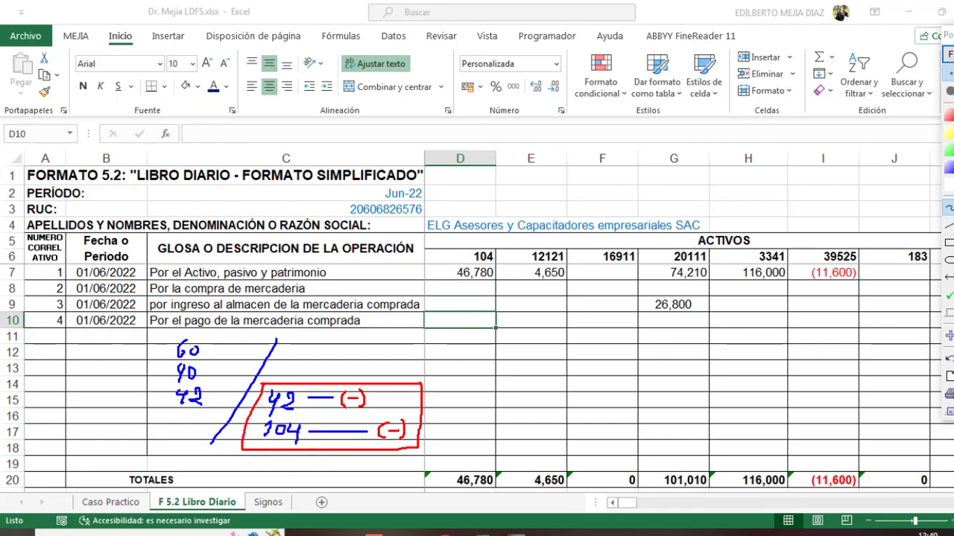
Clear the ink and enter =-N8 in N10, posting (31,624) under account 42121
key(Escape)
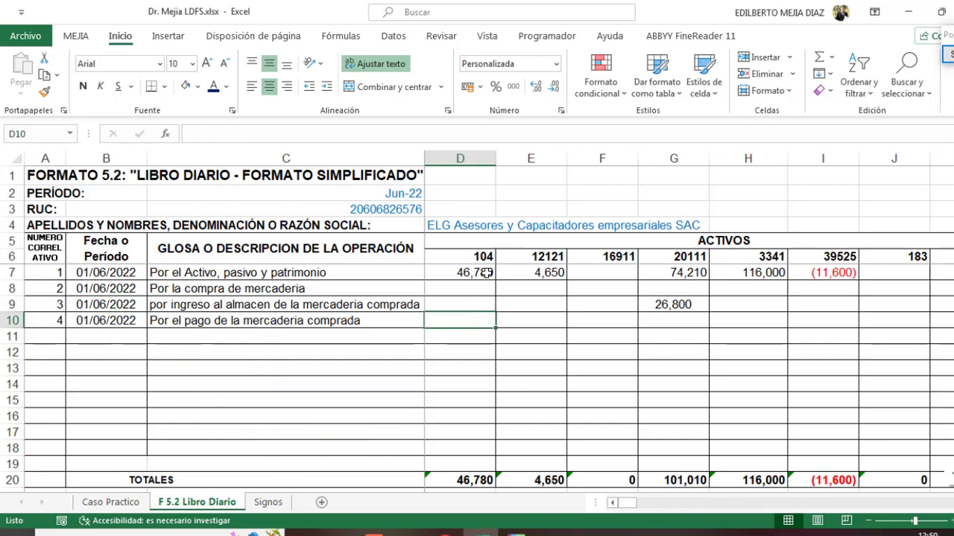
text(-)
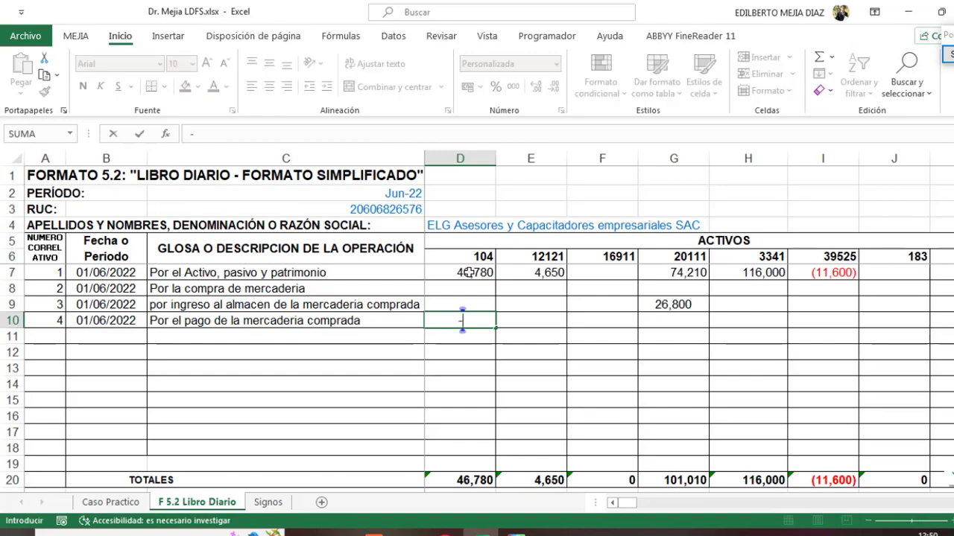
drag(623, 504, 654, 505)
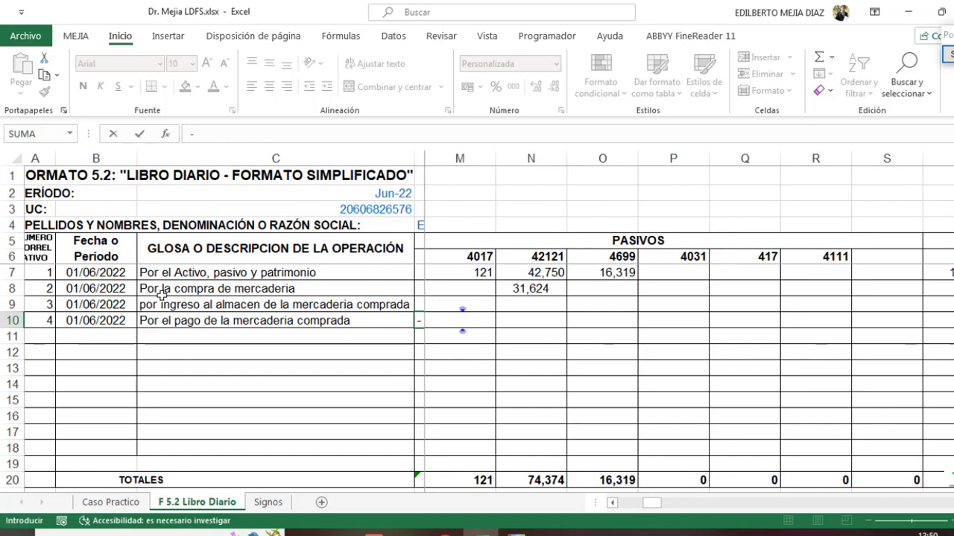
click(532, 289)
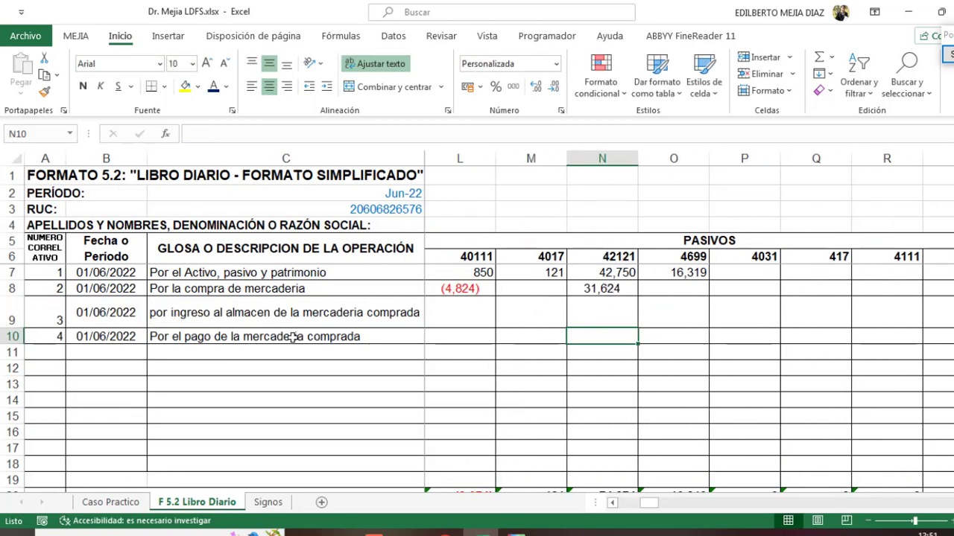
text(-)
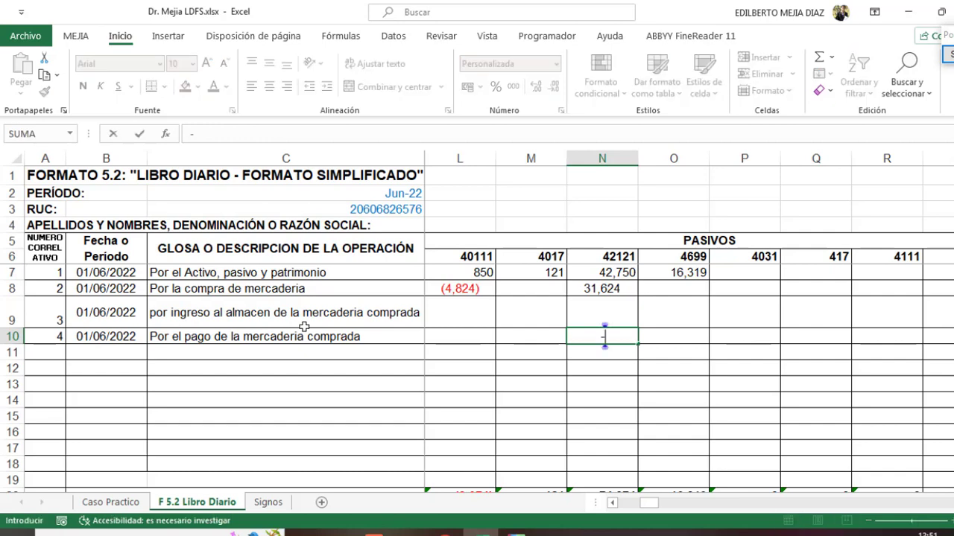
click(605, 287)
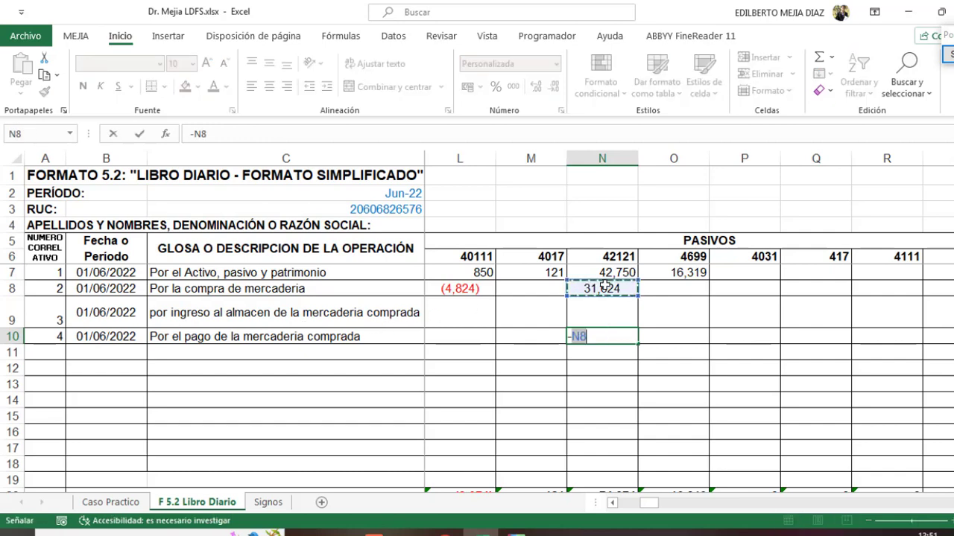
key(Return)
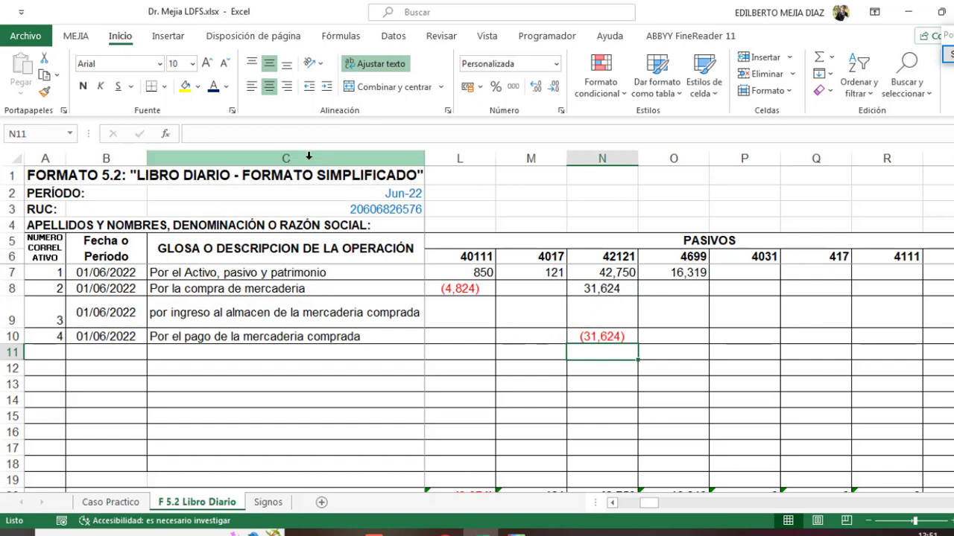
Highlight entire rows 8 and 10 in yellow
click(6, 288)
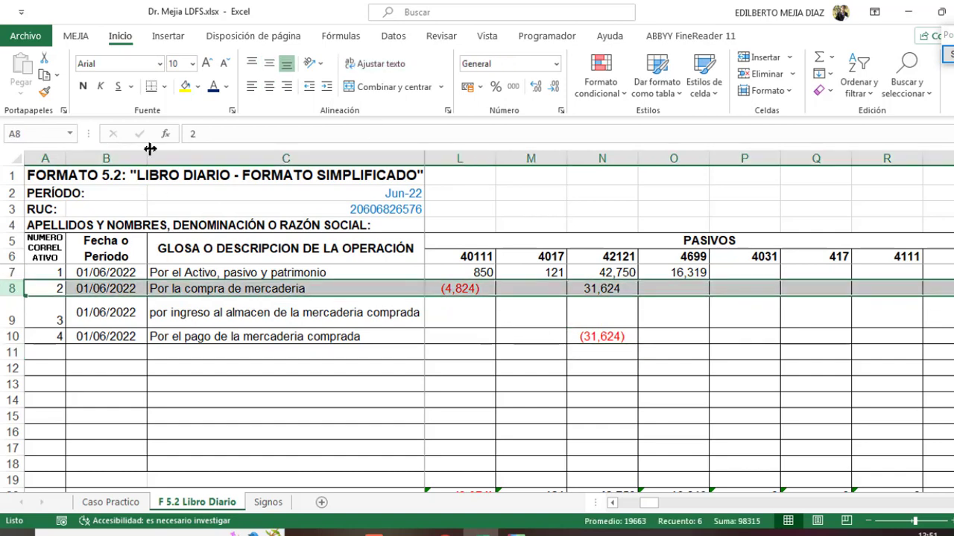
click(185, 86)
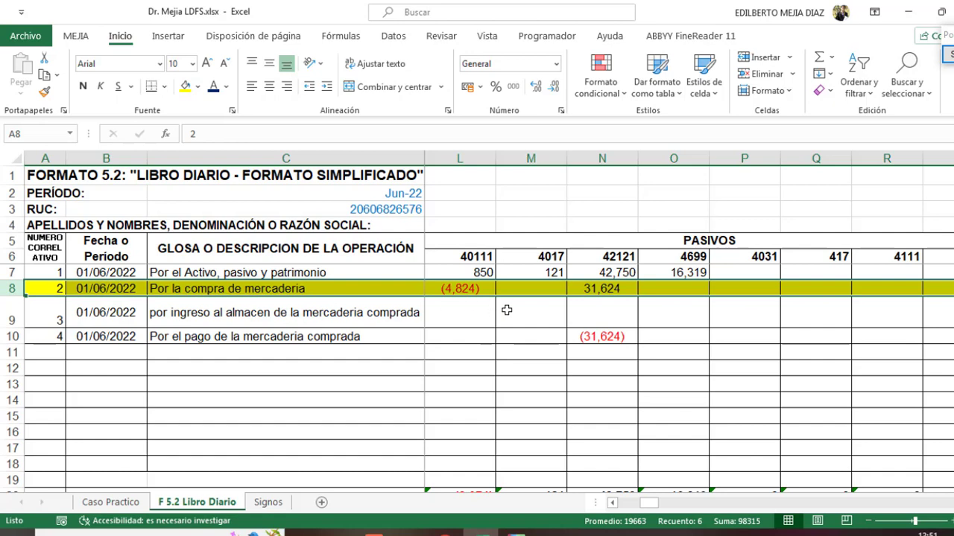
click(612, 290)
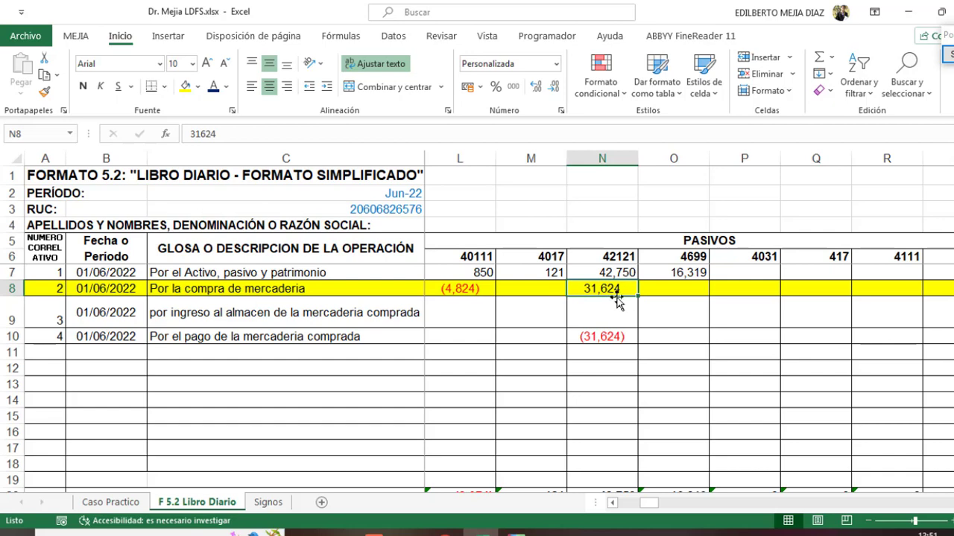
click(12, 336)
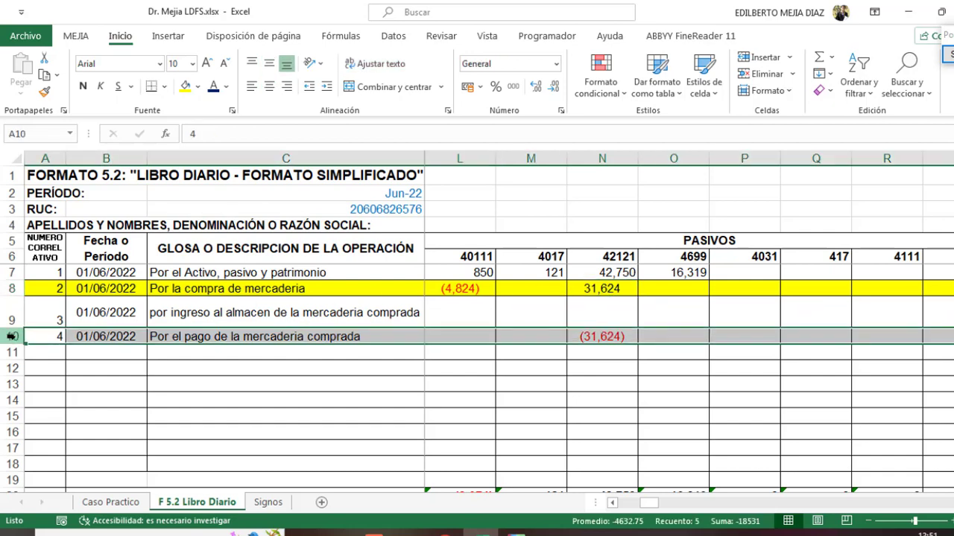
click(185, 86)
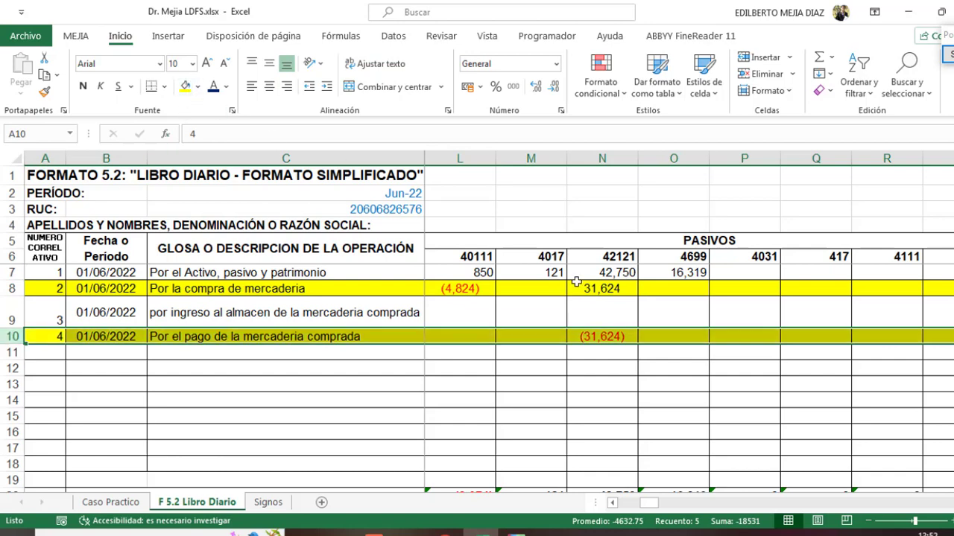
Shade the 31,624 and (31,624) amounts in N8 and N10 blue, then check both cells
click(618, 333)
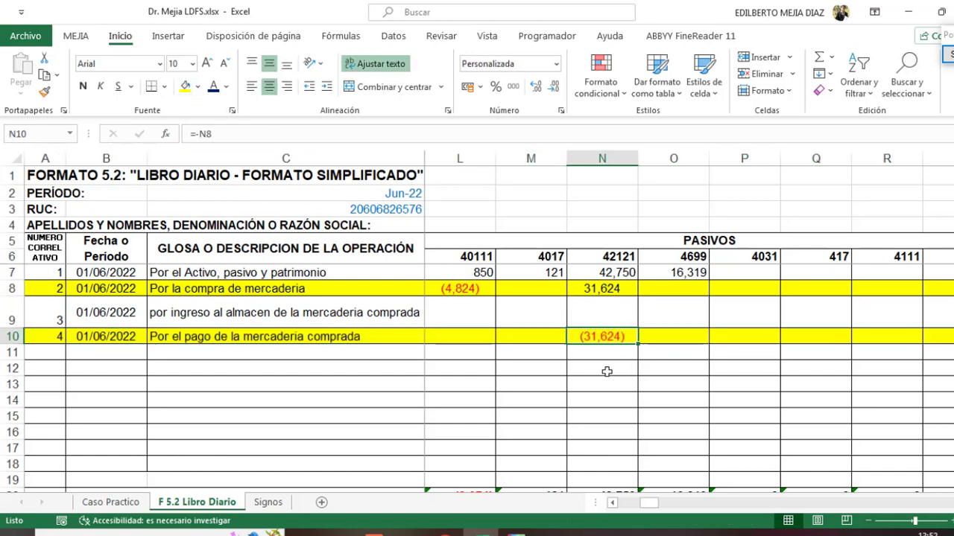
ctrl+click(618, 291)
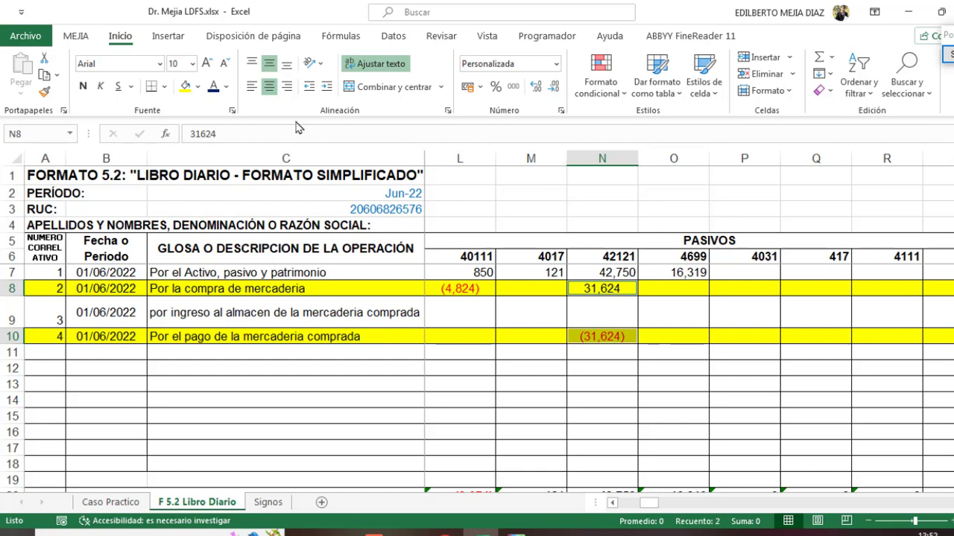
click(198, 87)
click(258, 223)
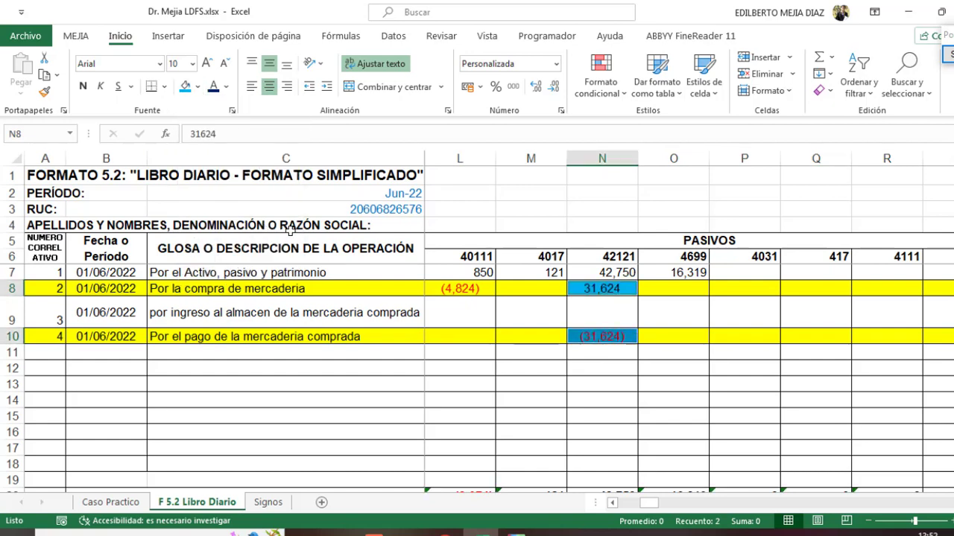
click(570, 383)
click(609, 290)
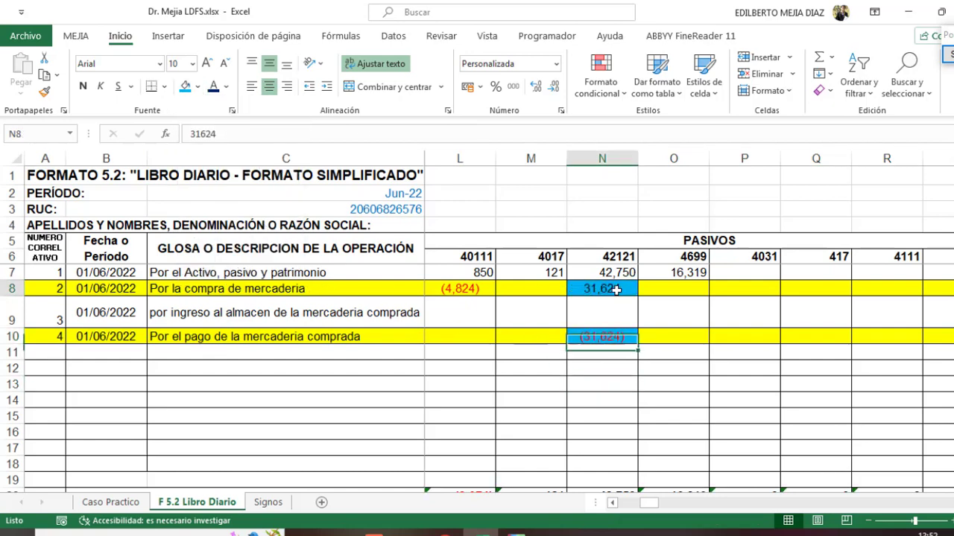
click(607, 335)
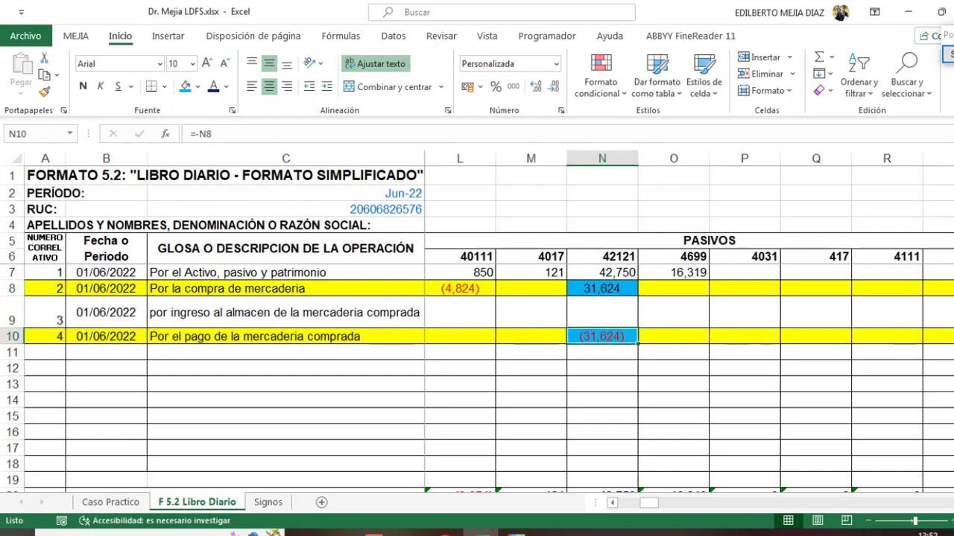
scroll(477, 373, down, 1)
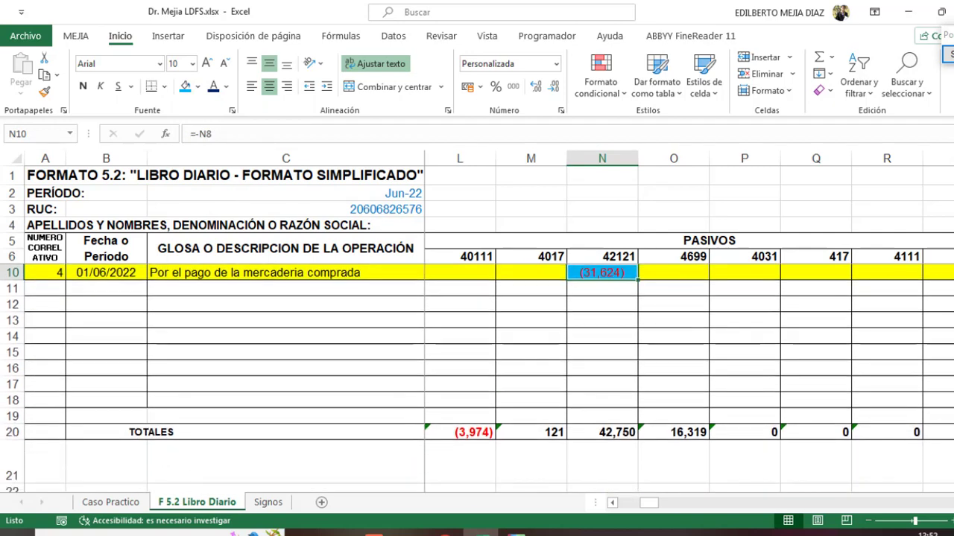
click(597, 440)
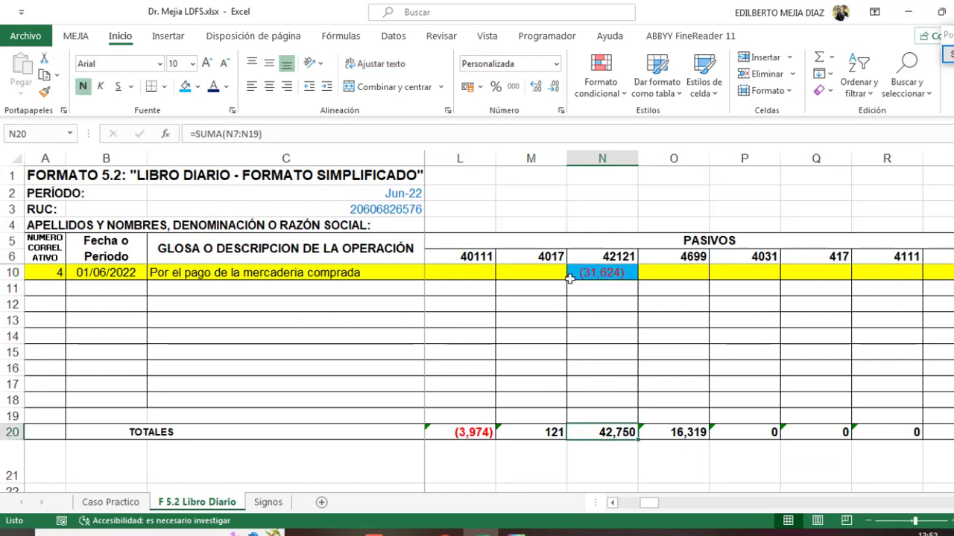
scroll(617, 447, up, 1)
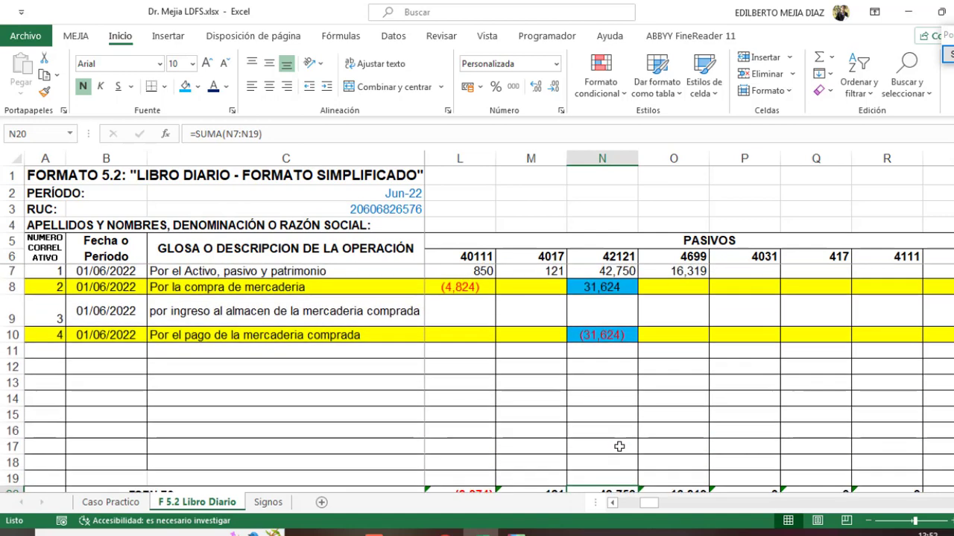
click(622, 275)
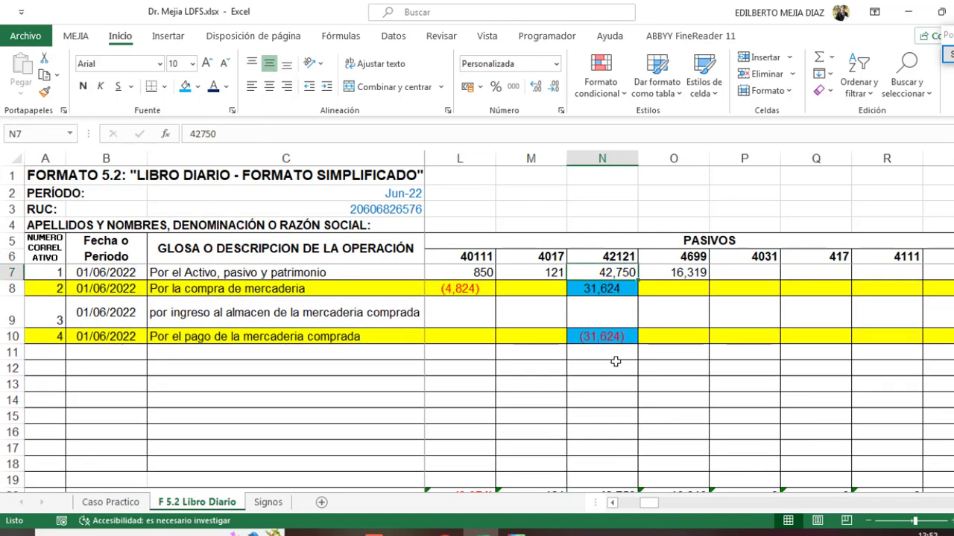